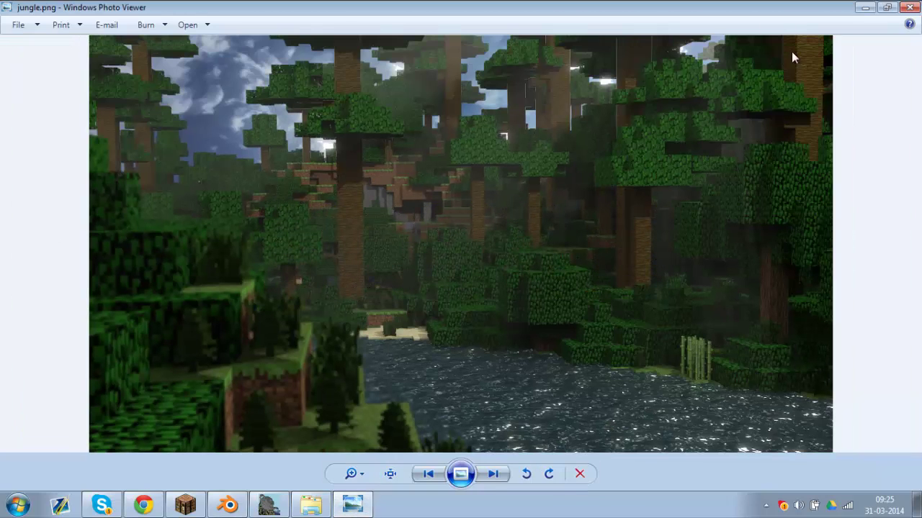
# Close the render preview and orbit in close to the pond and terrain
pyautogui.click(915, 9)
pyautogui.moveTo(377, 204); pyautogui.dragTo(387, 152, button='middle')
pyautogui.scroll(-5, 388, 152)
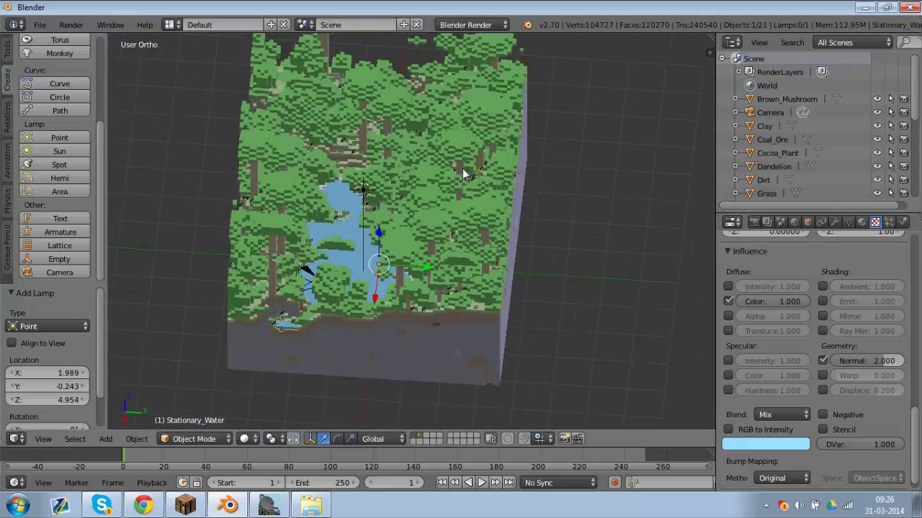
pyautogui.moveTo(462, 169); pyautogui.dragTo(396, 283, button='middle')
pyautogui.scroll(4, 395, 280)
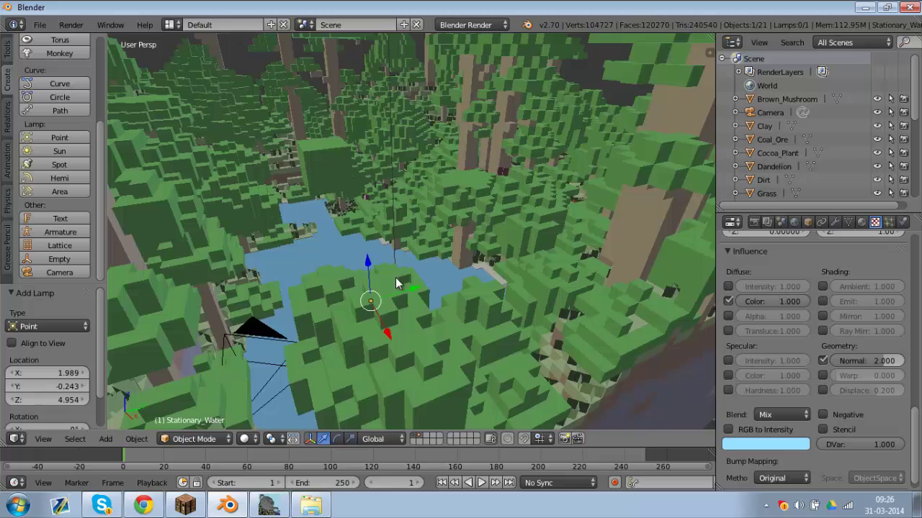
pyautogui.scroll(6, 884, 286)
# Show the Water material settings and view the pond from above and at an oblique angle
pyautogui.click(848, 222)
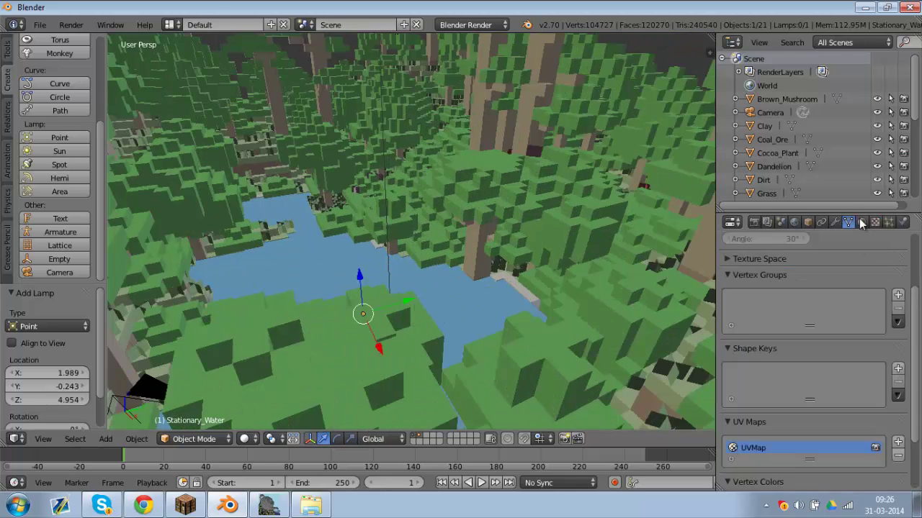
pyautogui.click(861, 222)
pyautogui.scroll(2, 862, 292)
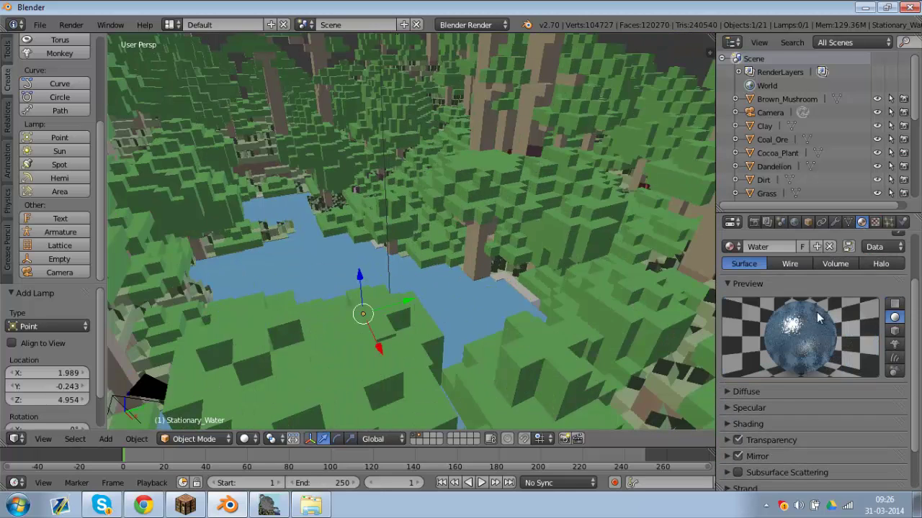
pyautogui.moveTo(496, 252); pyautogui.dragTo(484, 327, button='middle')
pyautogui.scroll(-6, 479, 324)
pyautogui.moveTo(431, 301); pyautogui.dragTo(403, 250, button='middle')
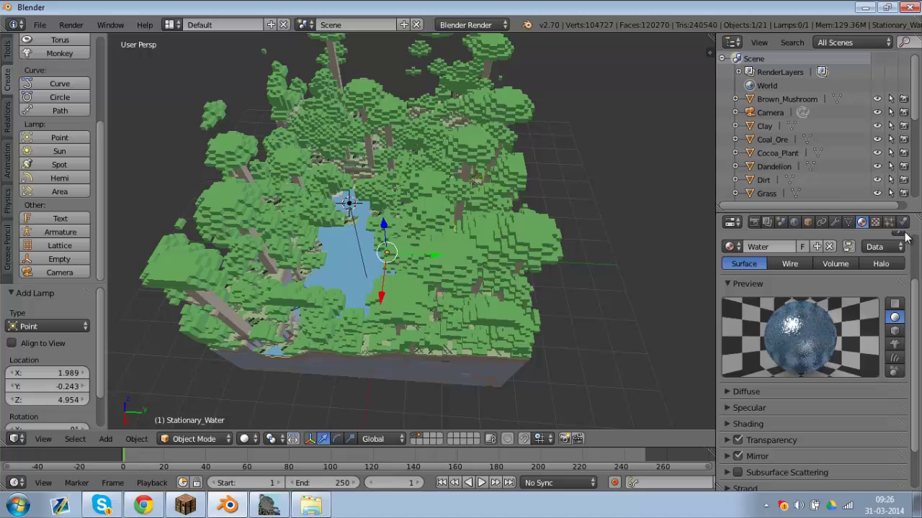
pyautogui.scroll(3, 918, 289)
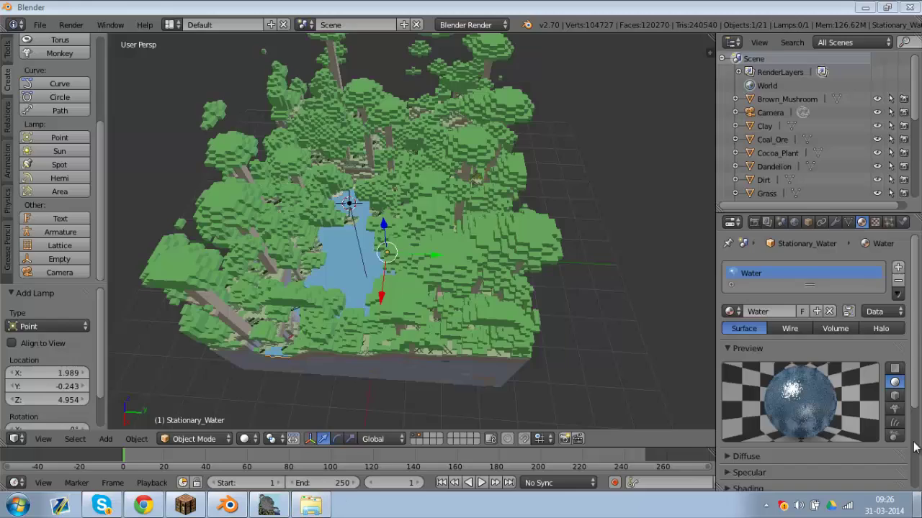
# Minimise Blender, view God Rays Example.jpg in Picasa, then close it
pyautogui.click(919, 506)
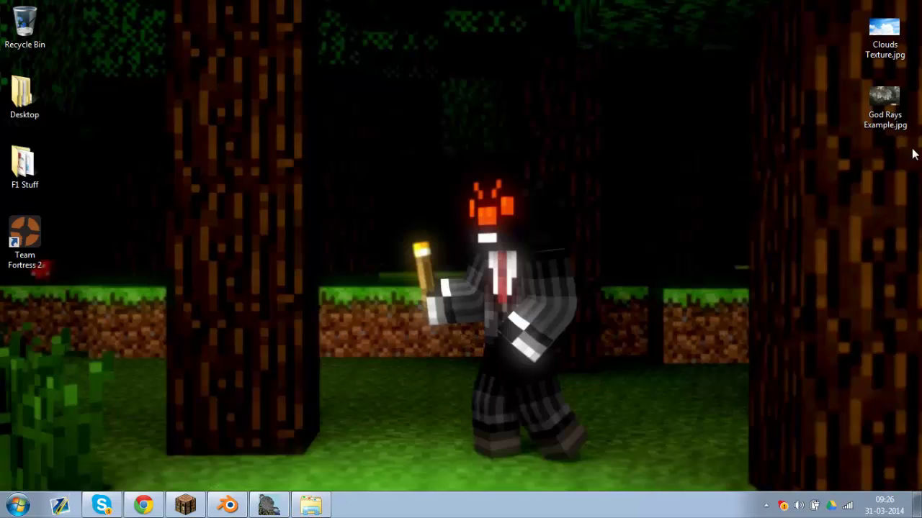
pyautogui.doubleClick(886, 103)
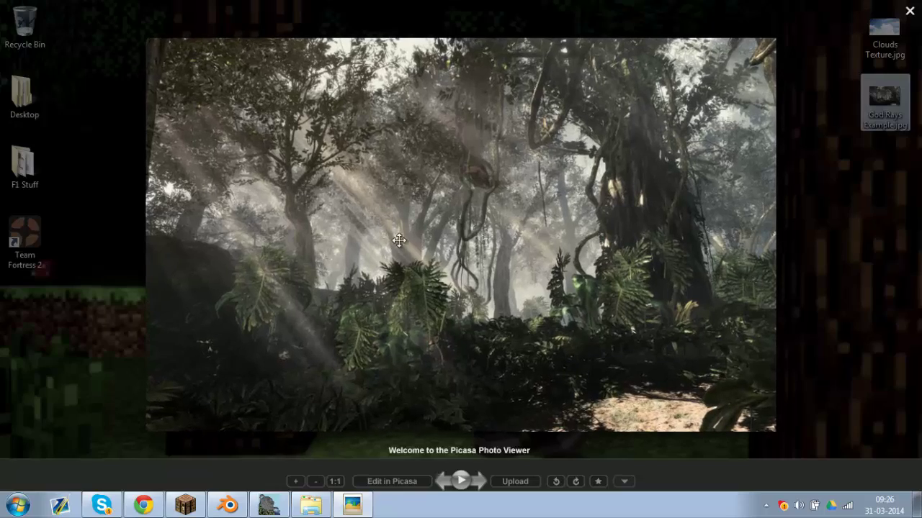
pyautogui.press('Escape')
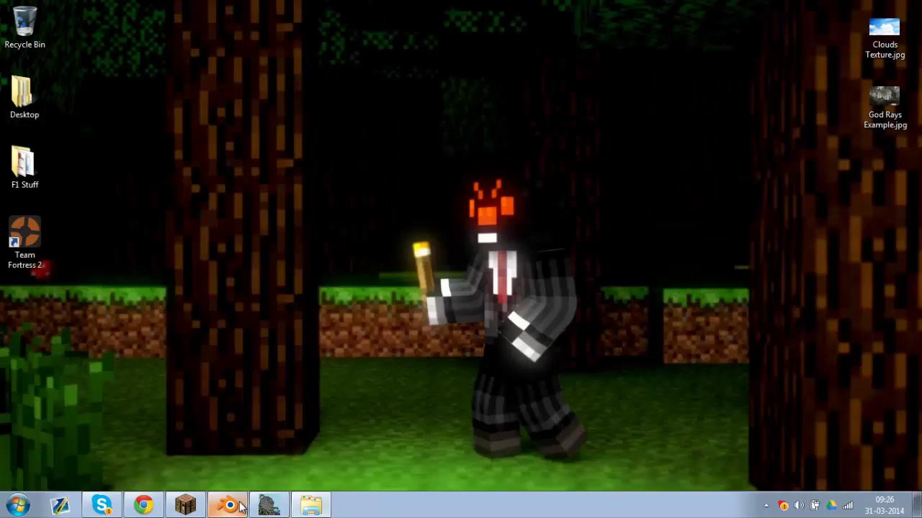
# Restore the Blender window and switch the viewport to top orthographic view
pyautogui.click(228, 506)
pyautogui.moveTo(545, 241); pyautogui.dragTo(446, 299, button='middle')
pyautogui.press('KP_7')
pyautogui.press('KP_5')
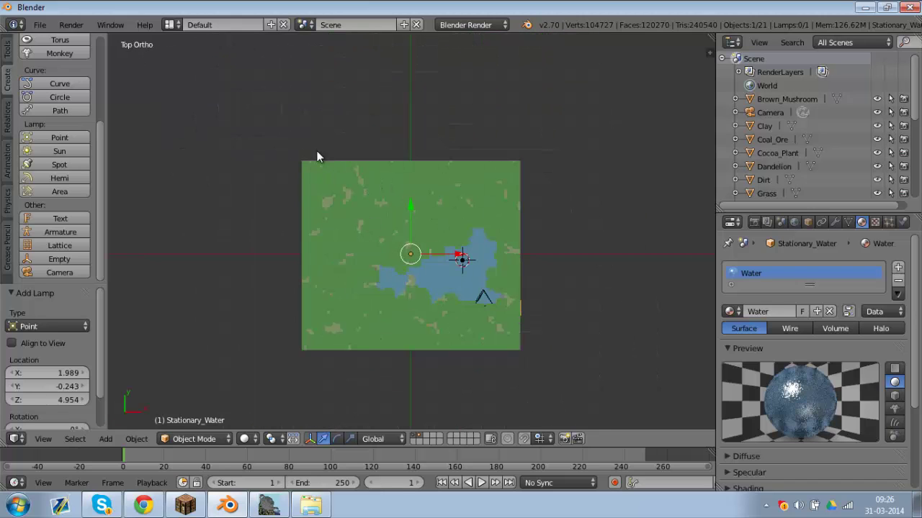
pyautogui.moveTo(538, 290); pyautogui.dragTo(276, 257, button='middle')
# Select the camera and reframe the whole terrain in top orthographic view
pyautogui.rightClick(477, 236)
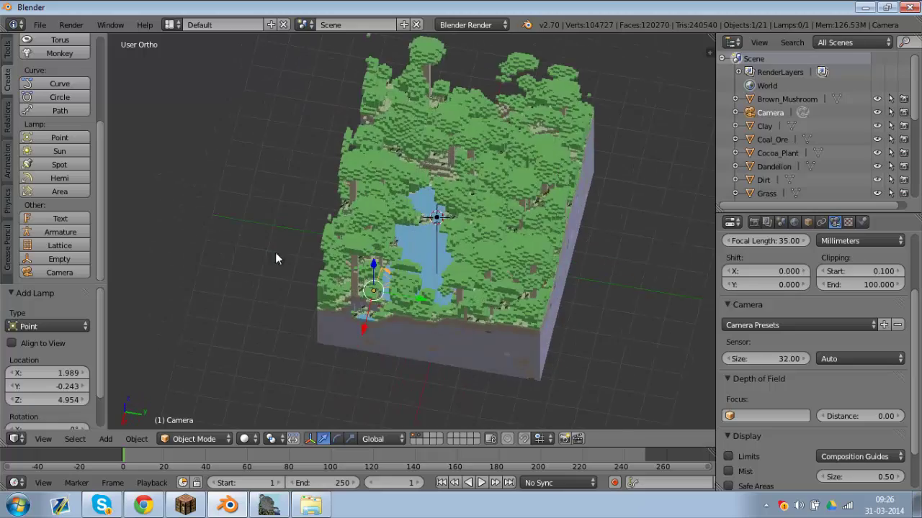
pyautogui.scroll(6, 276, 257)
pyautogui.press('Home')
pyautogui.press('KP_8')
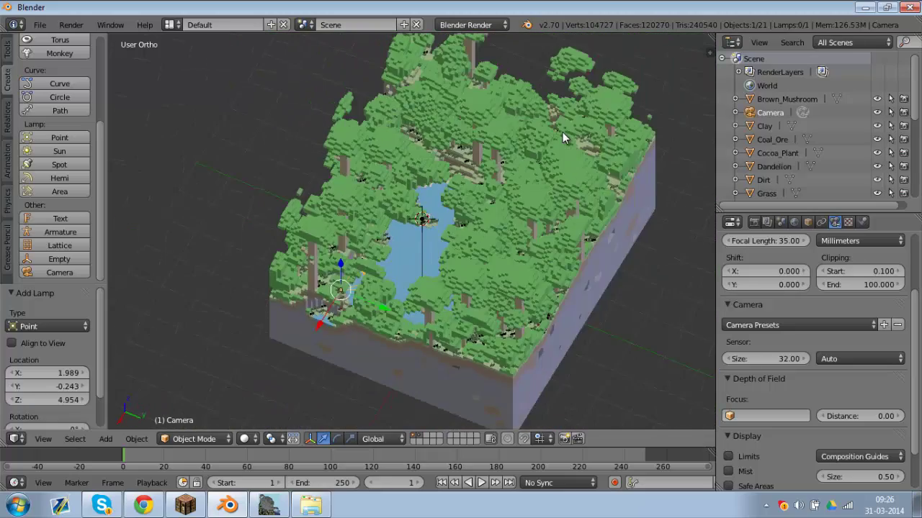
pyautogui.press('KP_5')
pyautogui.press('Home')
pyautogui.press('KP_7')
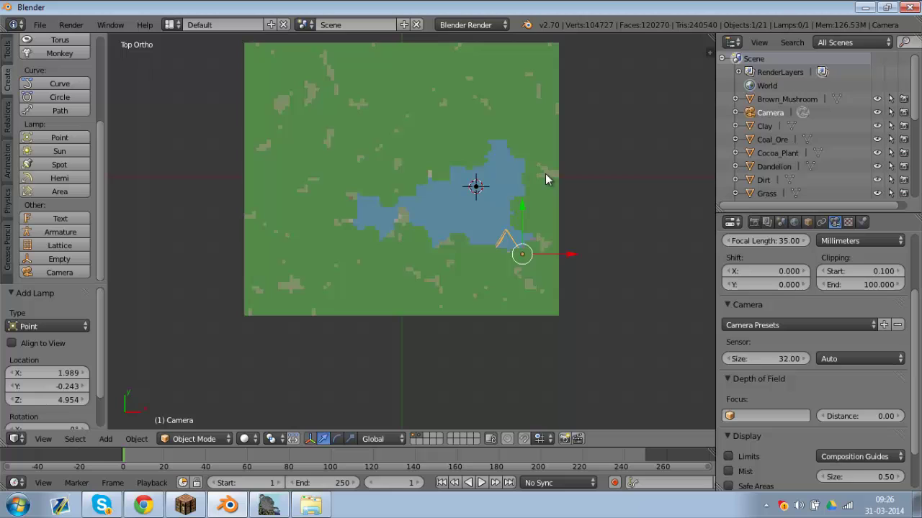
pyautogui.press('KP_5')
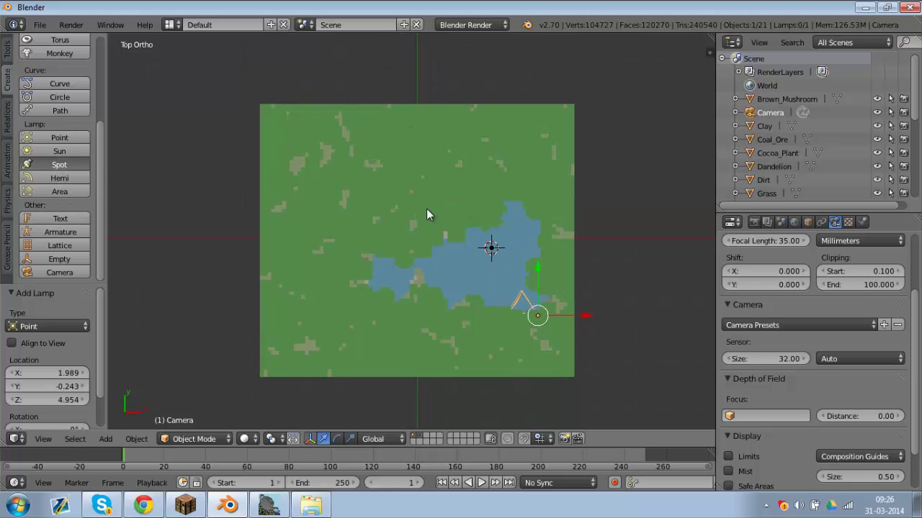
# Move the new Spot lamp beyond the terrain's edge, angle it and raise it in Right view
pyautogui.scroll(-3, 515, 245)
pyautogui.press('g')
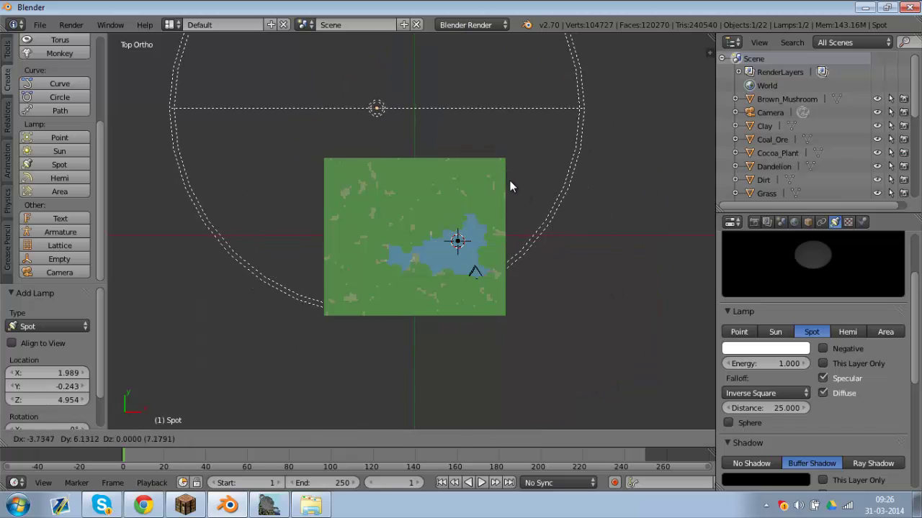
pyautogui.click(512, 185)
pyautogui.press('KP_3')
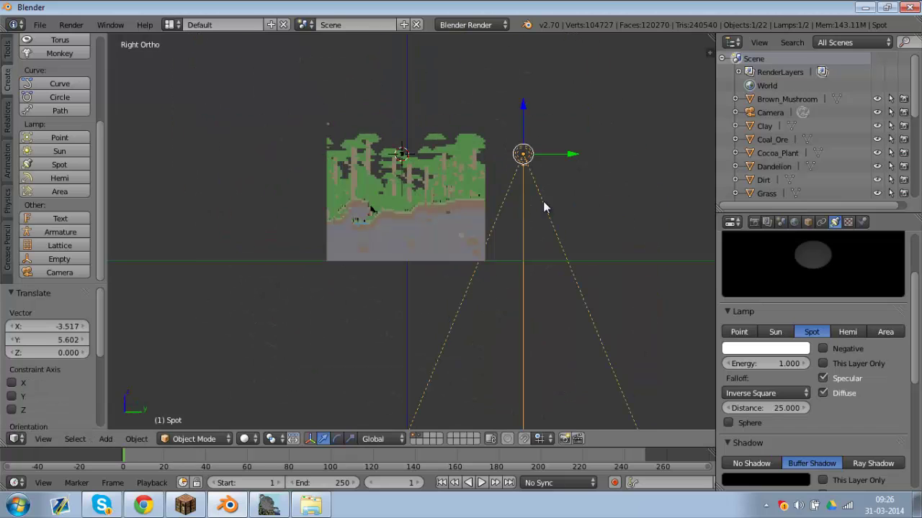
pyautogui.press('r')
pyautogui.click(578, 339)
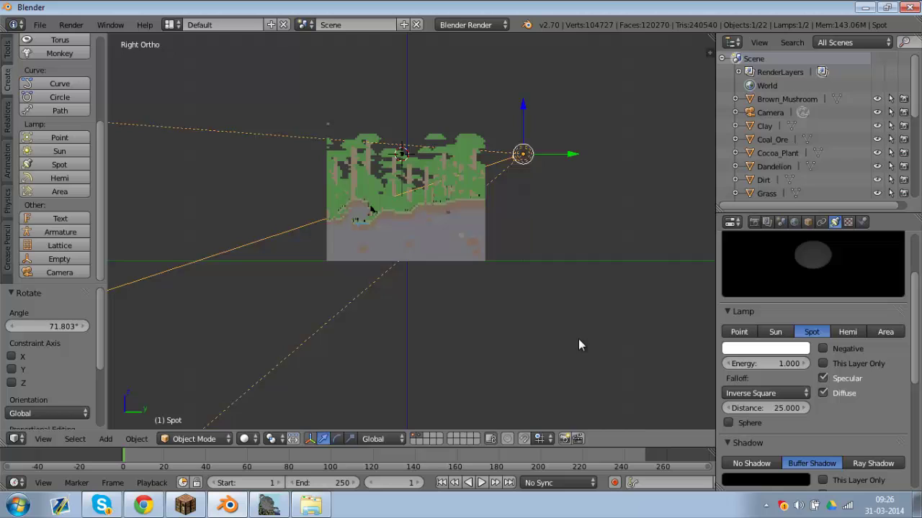
pyautogui.press('g')
pyautogui.click(603, 287)
# Tilt the Spot lamp downward, nudge it, and turn it toward the terrain in Top view
pyautogui.press('r')
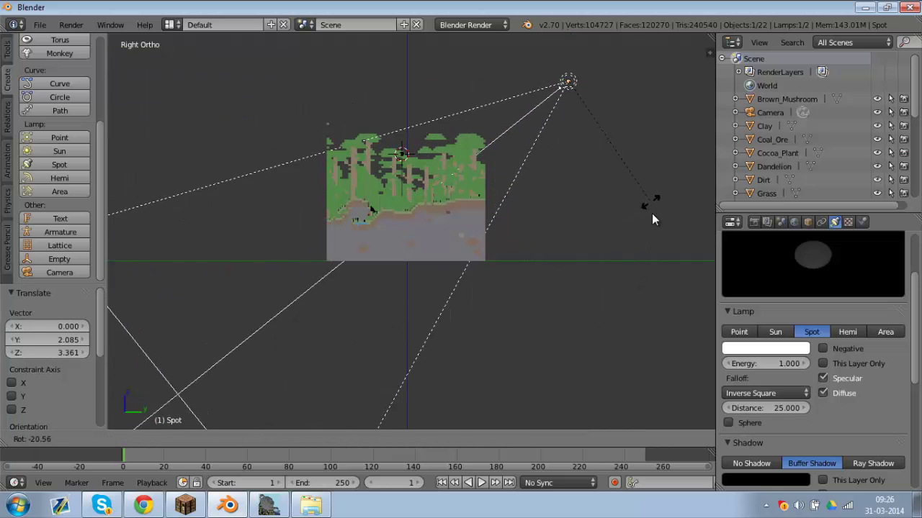
pyautogui.click(651, 228)
pyautogui.press('r')
pyautogui.click(652, 265)
pyautogui.press('g')
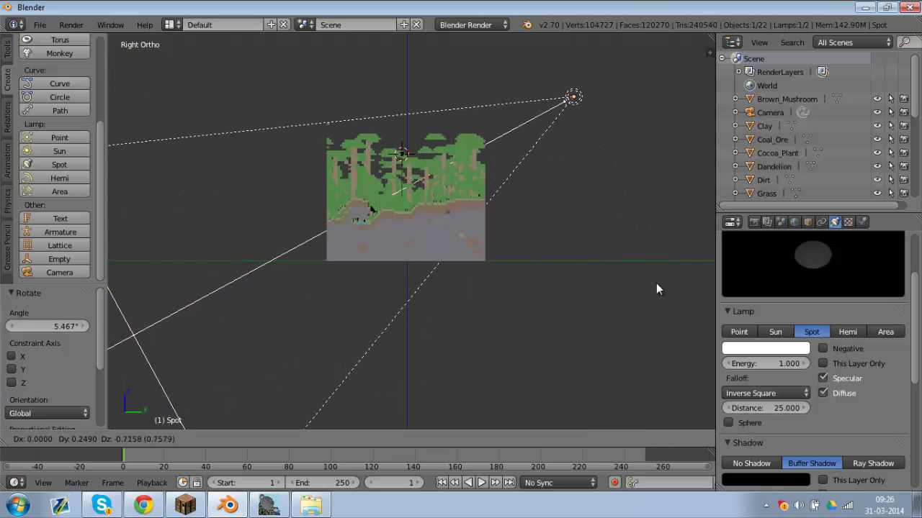
pyautogui.click(645, 283)
pyautogui.press('KP_7')
pyautogui.press('r')
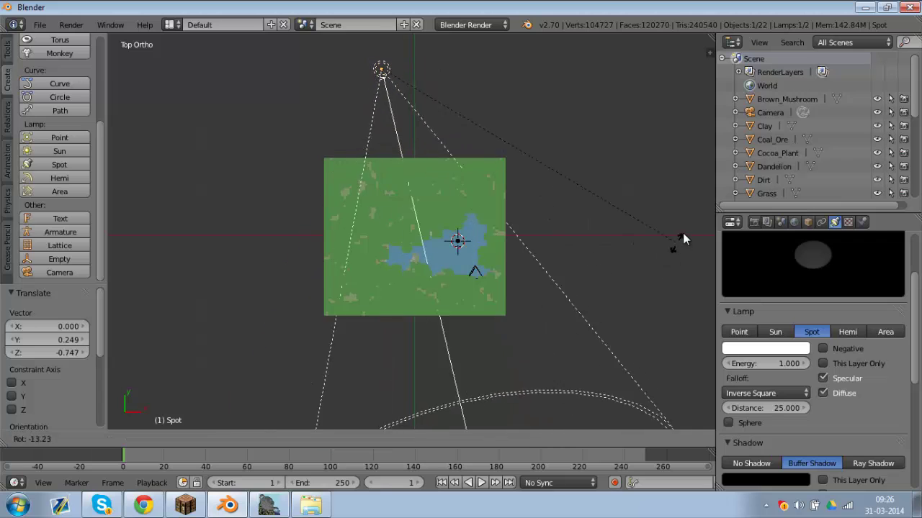
pyautogui.click(656, 247)
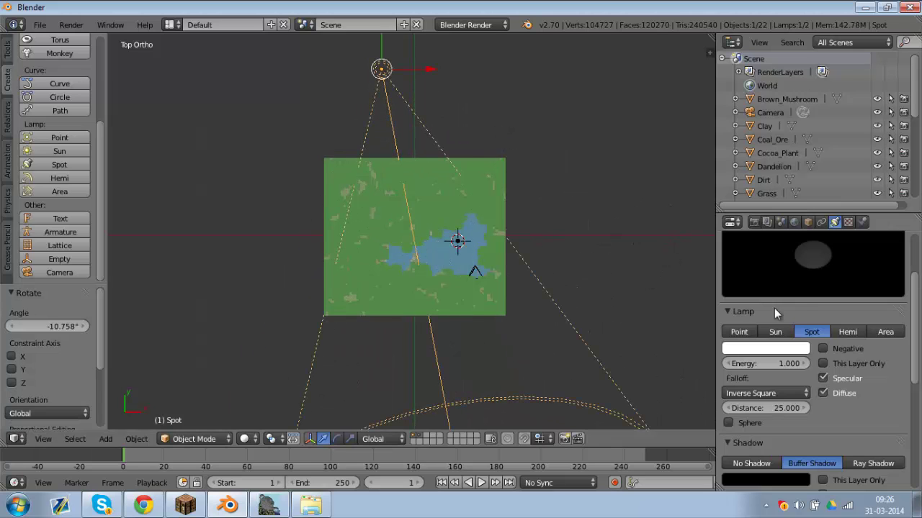
# Collapse the lamp and shadow panels, show the spot cone, and view it from the right
pyautogui.moveTo(710, 302); pyautogui.dragTo(644, 294, button='middle')
pyautogui.scroll(-2, 917, 301)
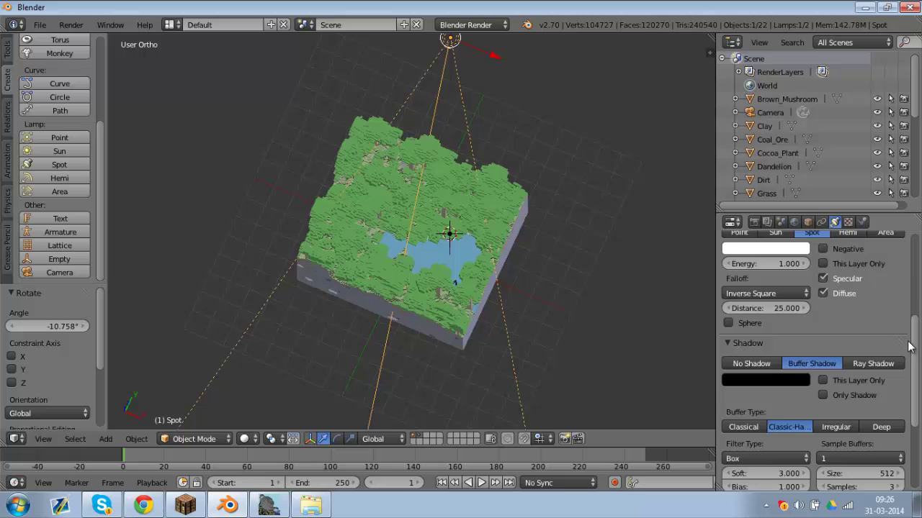
pyautogui.scroll(2, 737, 317)
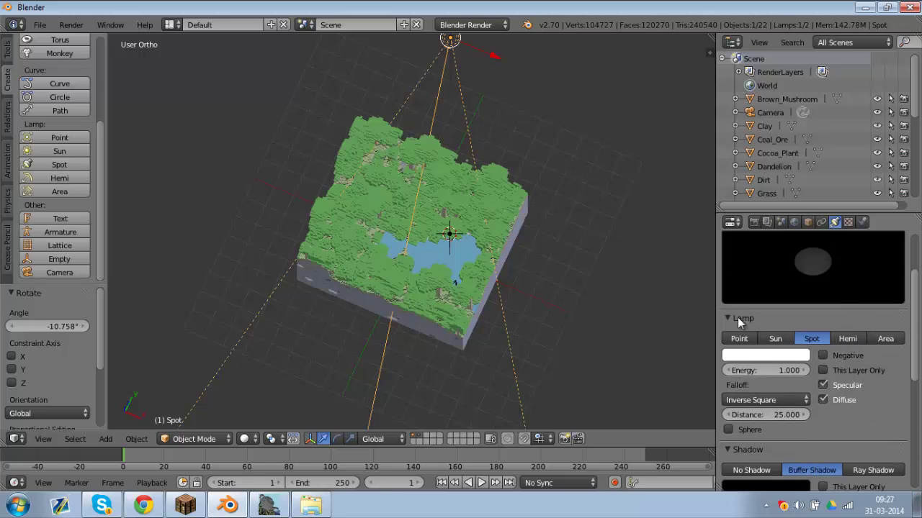
pyautogui.click(738, 317)
pyautogui.click(741, 331)
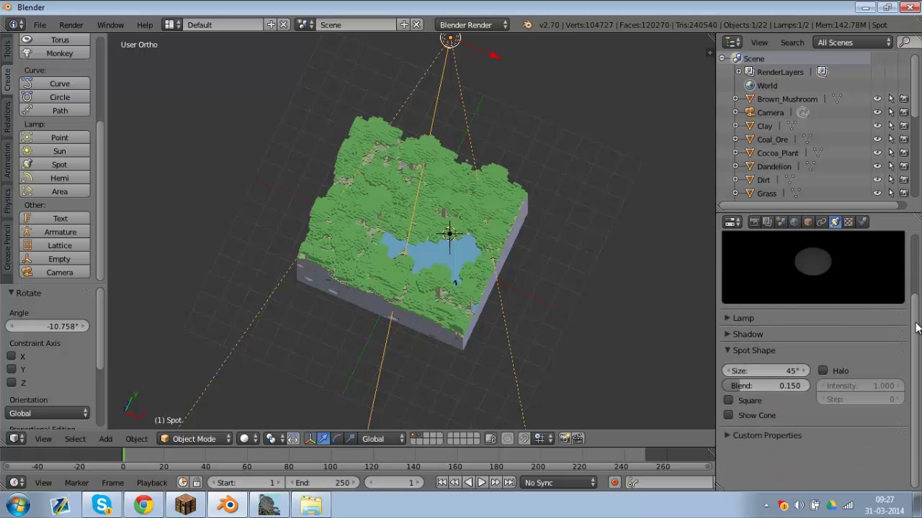
pyautogui.click(728, 415)
pyautogui.moveTo(635, 344); pyautogui.dragTo(380, 203, button='middle')
pyautogui.press('KP_3')
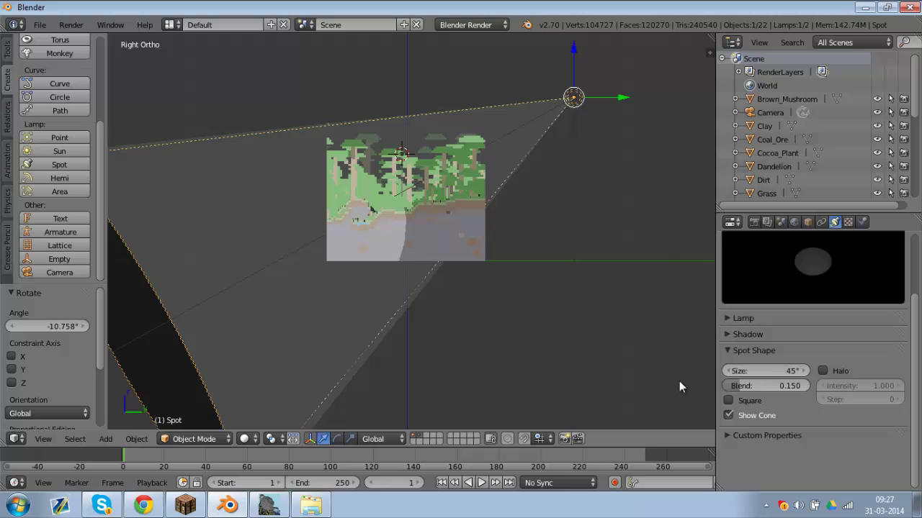
# Set spot size to 35°, halo step to 6 and the halo intensity, then render a preview
pyautogui.click(782, 371)
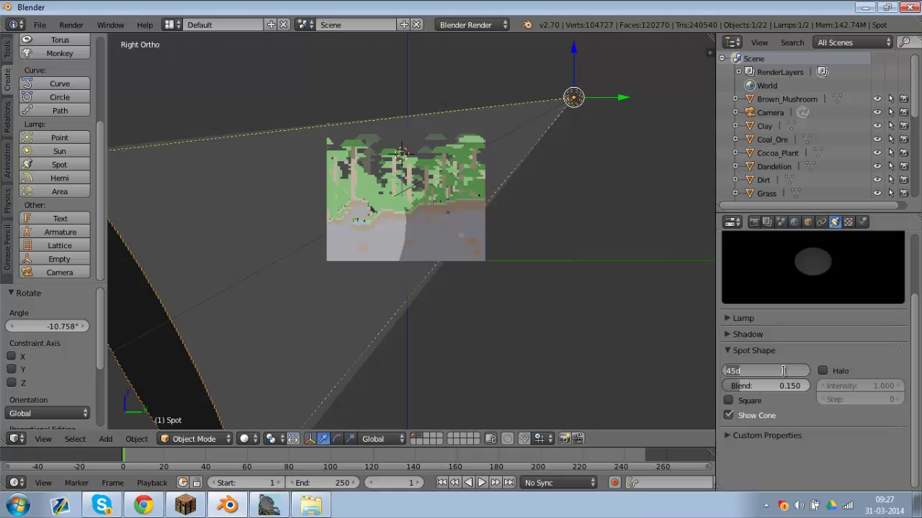
pyautogui.write('35')
pyautogui.press('Return')
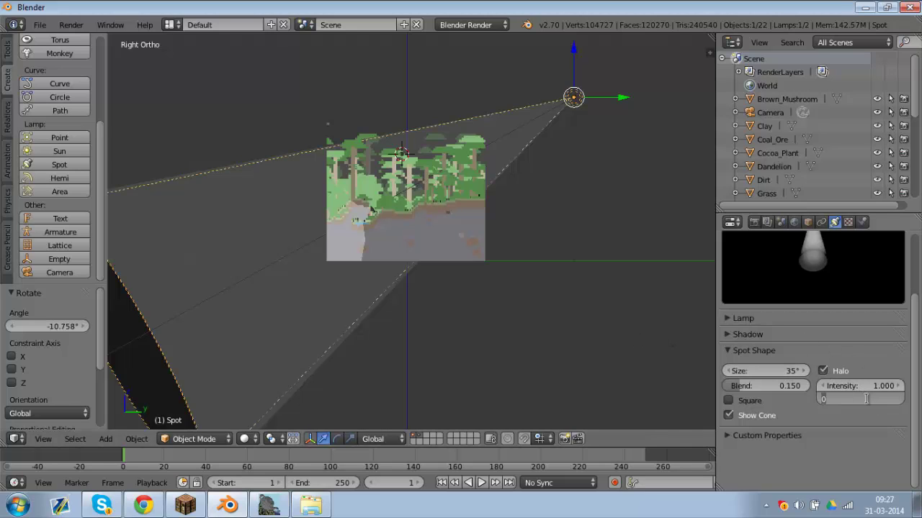
pyautogui.press('Return')
pyautogui.click(874, 387)
pyautogui.write('1.0')
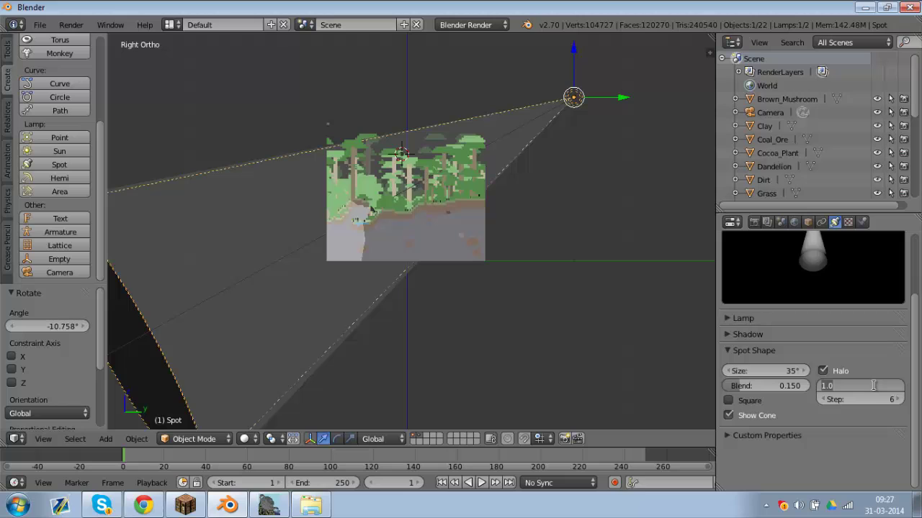
pyautogui.press('Return')
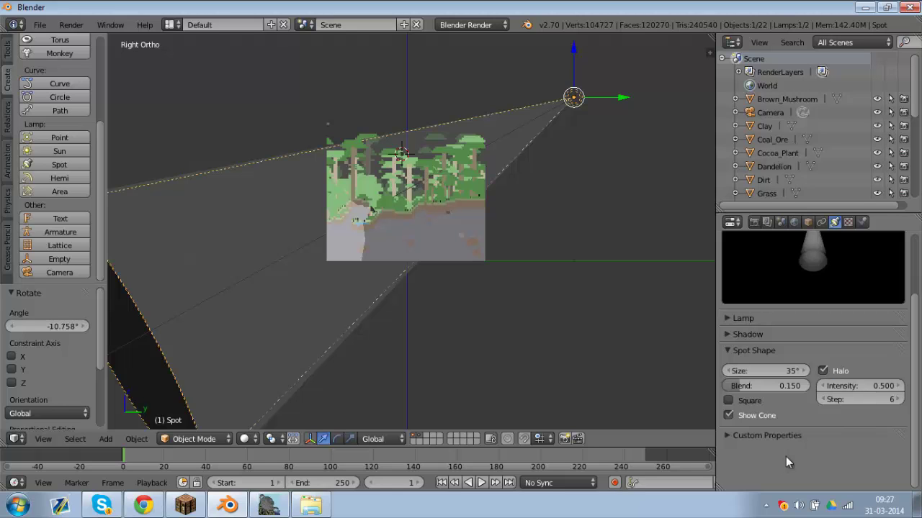
pyautogui.press('F12')
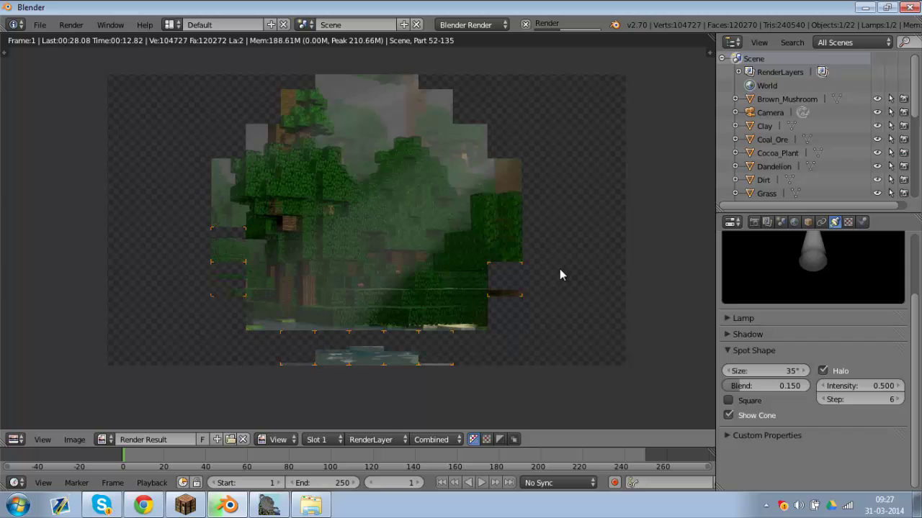
# Close the halo test render and look through the scene camera
pyautogui.press('Escape')
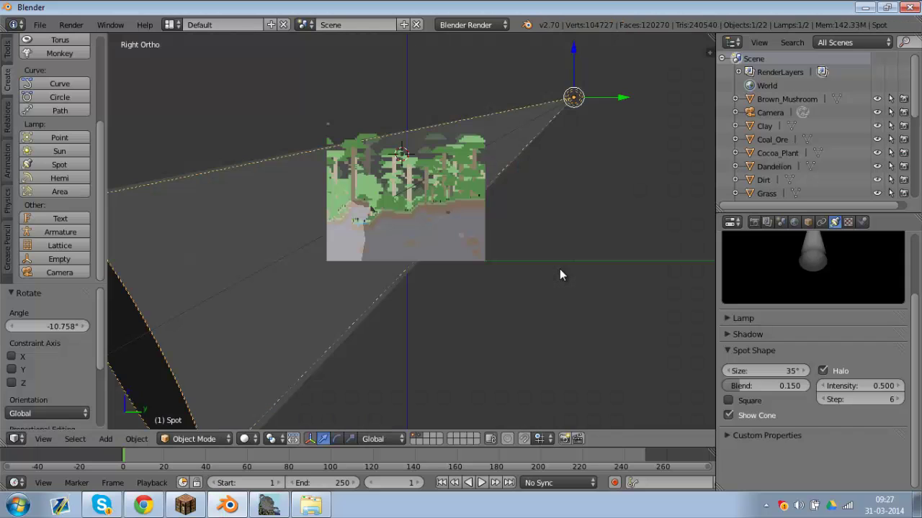
pyautogui.press('KP_0')
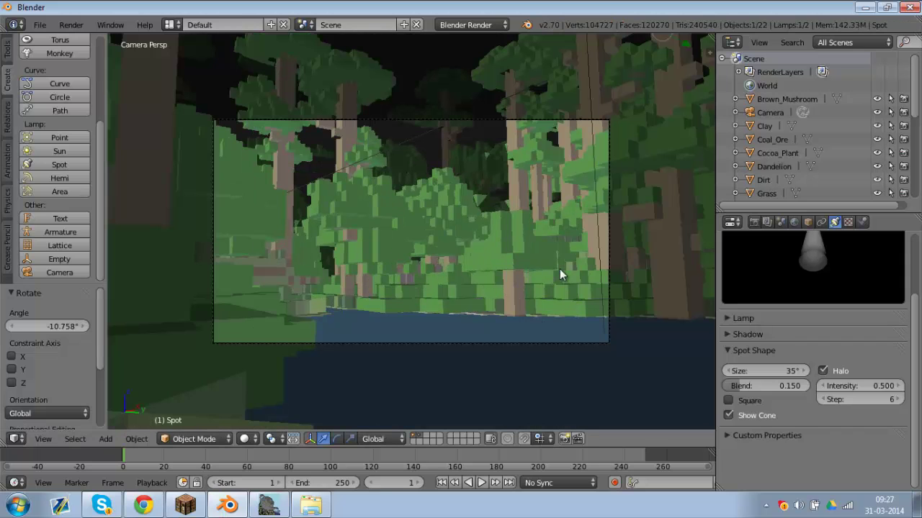
# Walk the camera to a view looking up into the jungle trees and render it
pyautogui.rightClick(563, 346)
pyautogui.rightClick(567, 343)
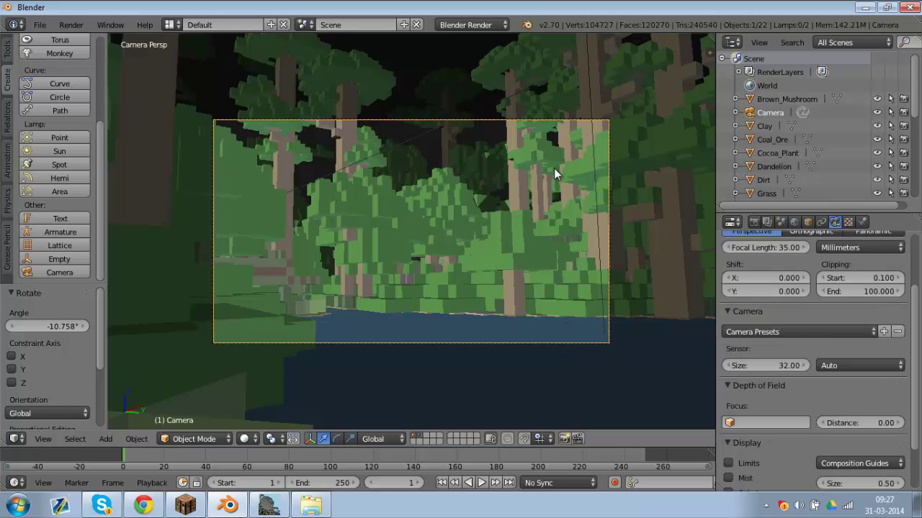
pyautogui.hotkey('shift', 'f')
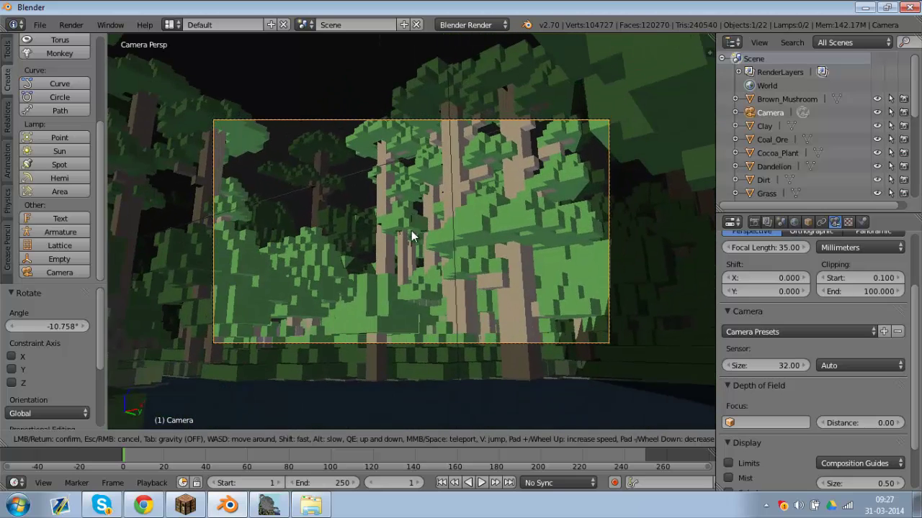
pyautogui.click(412, 229)
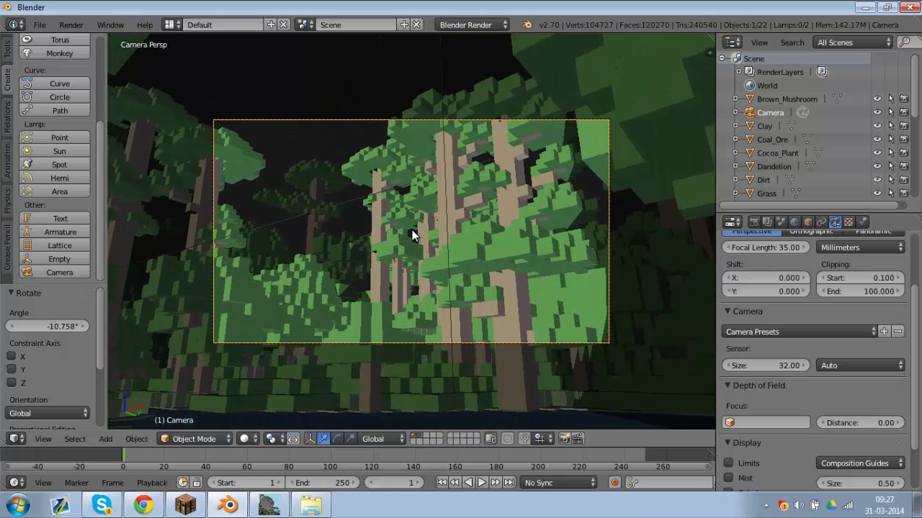
pyautogui.press('F12')
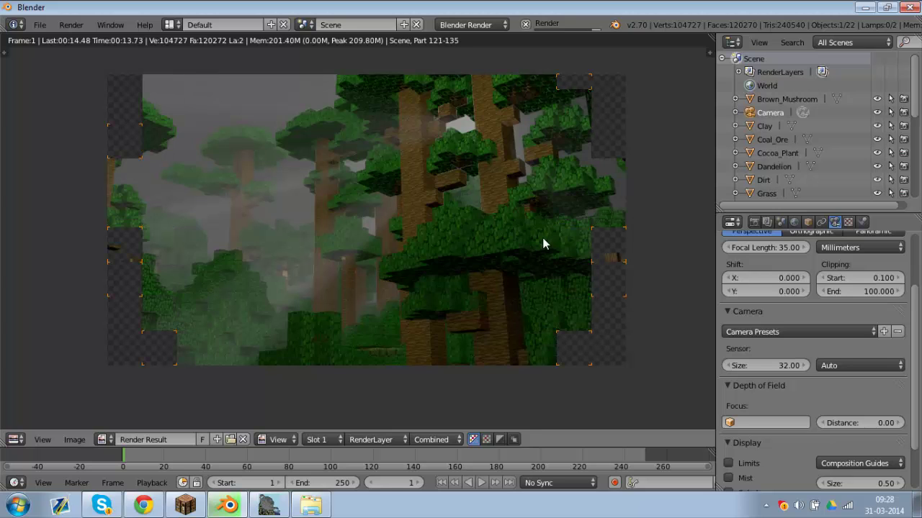
# Undo the camera move, select the spot lamp in top view, and open jungle.png from the Art folder
pyautogui.press('Escape')
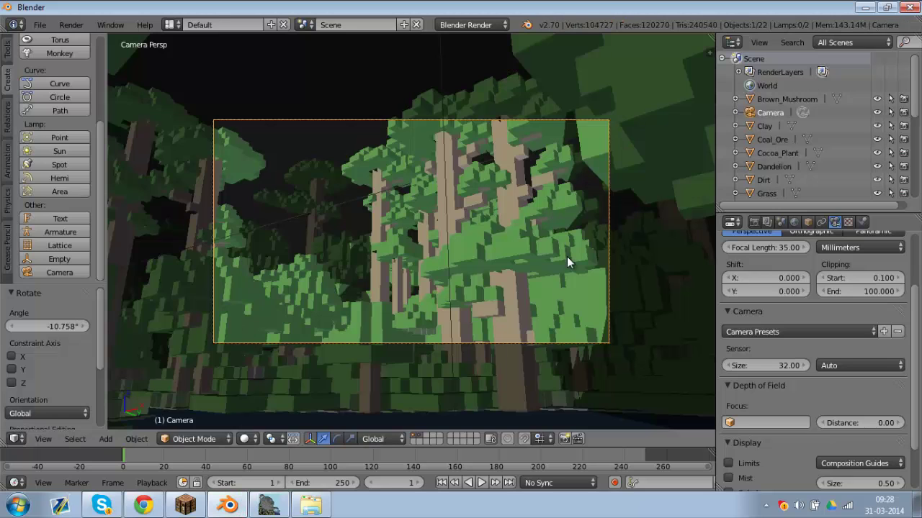
pyautogui.hotkey('ctrl', 'z')
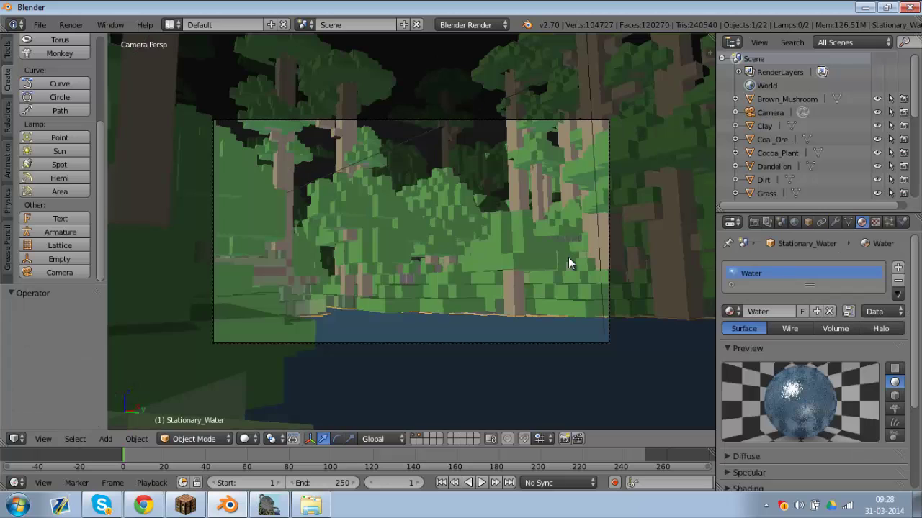
pyautogui.press('KP_7')
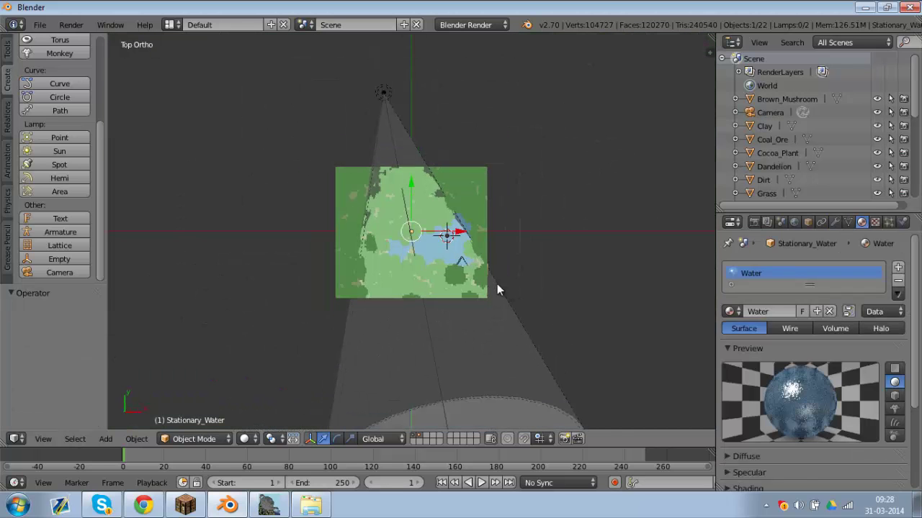
pyautogui.scroll(4, 489, 285)
pyautogui.moveTo(533, 174); pyautogui.dragTo(639, 167, button='middle')
pyautogui.rightClick(638, 138)
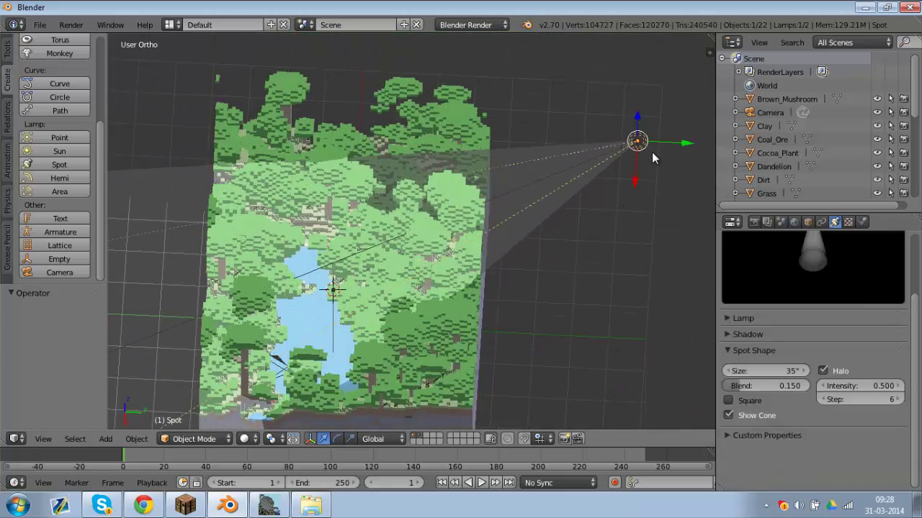
pyautogui.press('KP_7')
pyautogui.scroll(-2, 651, 152)
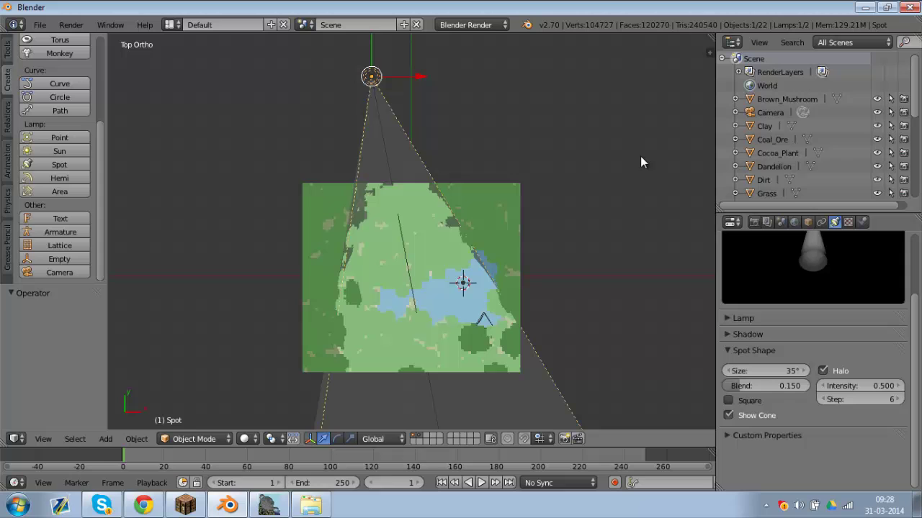
pyautogui.click(311, 506)
pyautogui.doubleClick(477, 152)
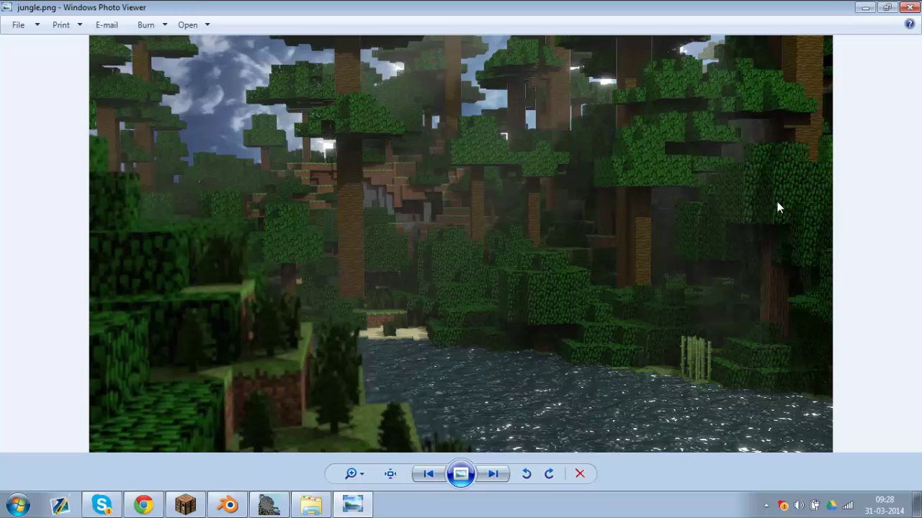
# Rotate and reposition the spot lamp in top view, then render a test
pyautogui.click(228, 506)
pyautogui.moveTo(284, 388); pyautogui.dragTo(344, 358, button='middle')
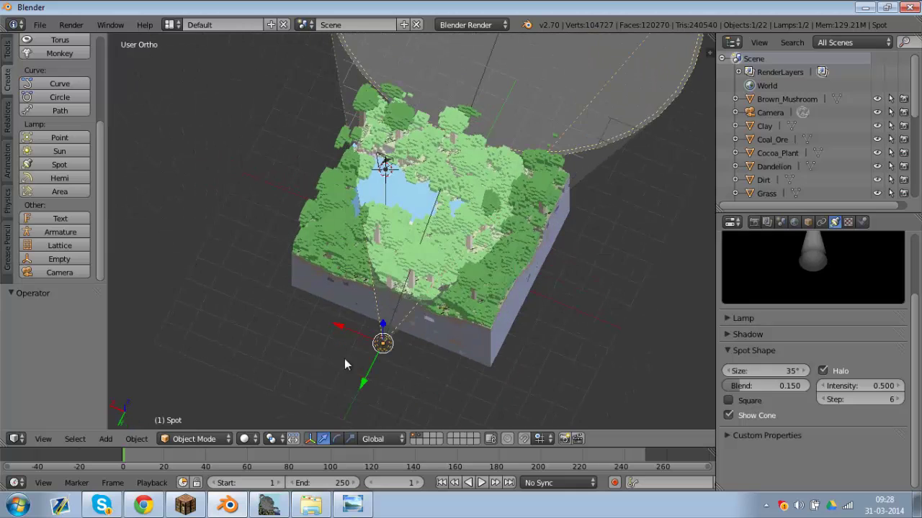
pyautogui.press('KP_7')
pyautogui.scroll(-2, 514, 355)
pyautogui.press('r')
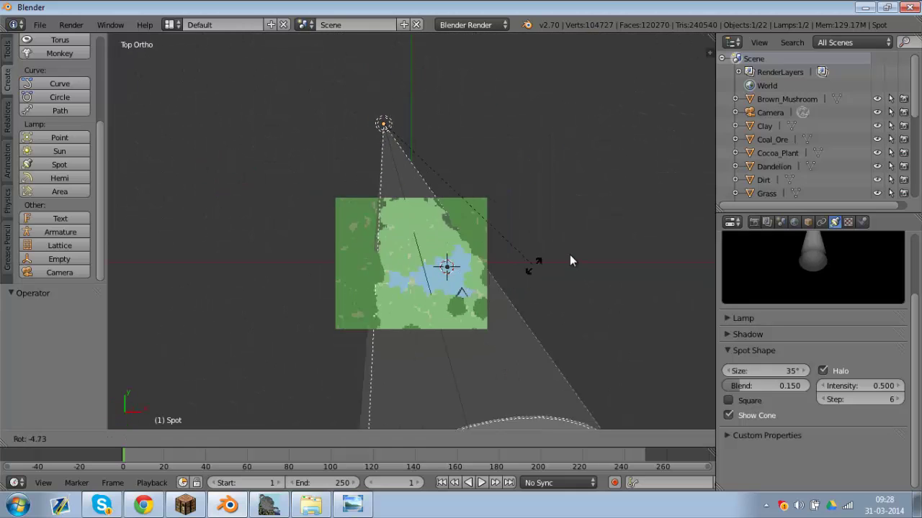
pyautogui.click(602, 218)
pyautogui.press('g')
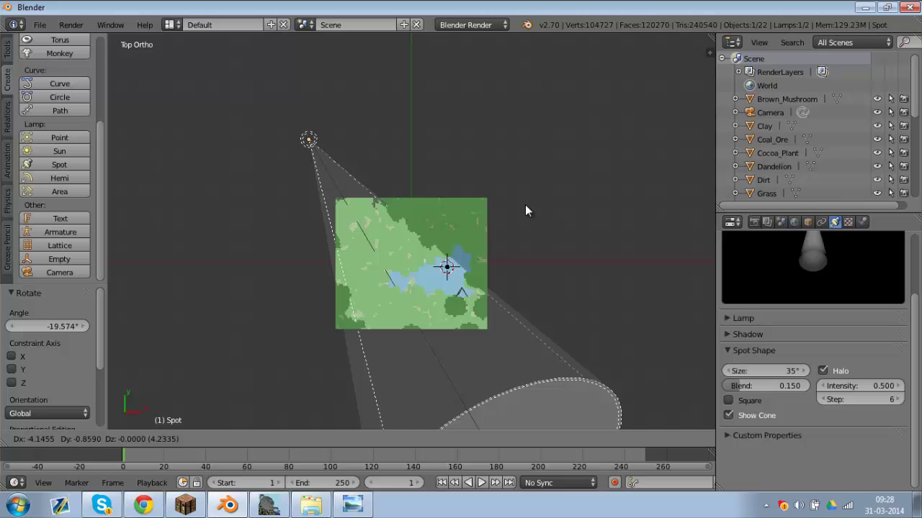
pyautogui.click(524, 190)
pyautogui.press('F12')
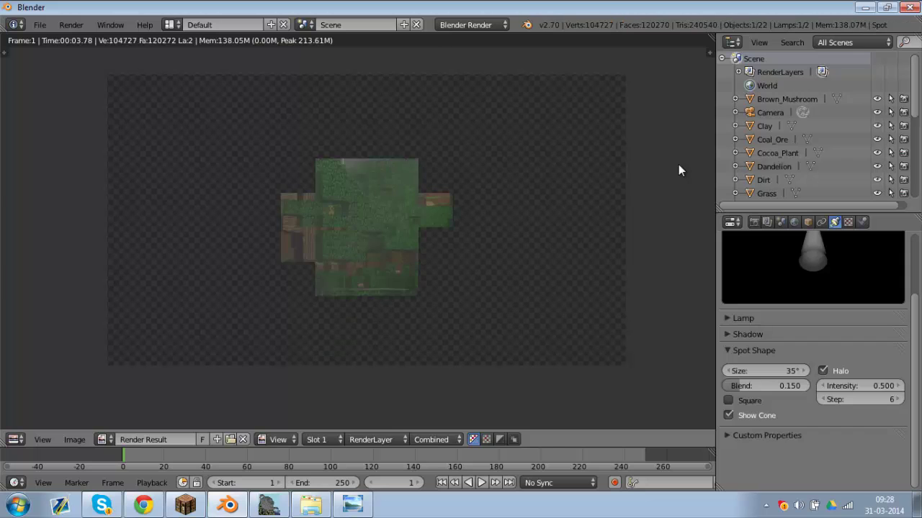
# In camera view, lower the spot lamp about 2.5 units and render again
pyautogui.press('Escape')
pyautogui.moveTo(586, 178); pyautogui.dragTo(504, 296, button='middle')
pyautogui.press('KP_5')
pyautogui.press('KP_0')
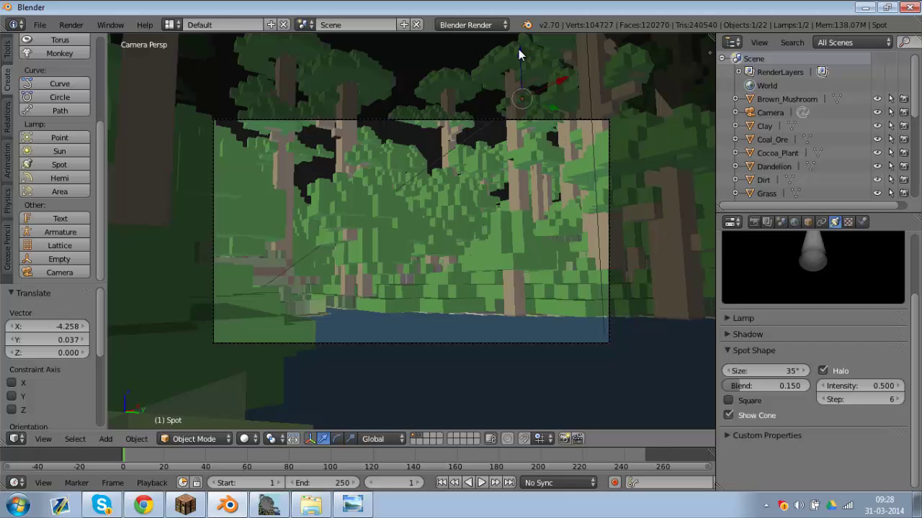
pyautogui.moveTo(519, 52); pyautogui.dragTo(521, 132)
pyautogui.press('F12')
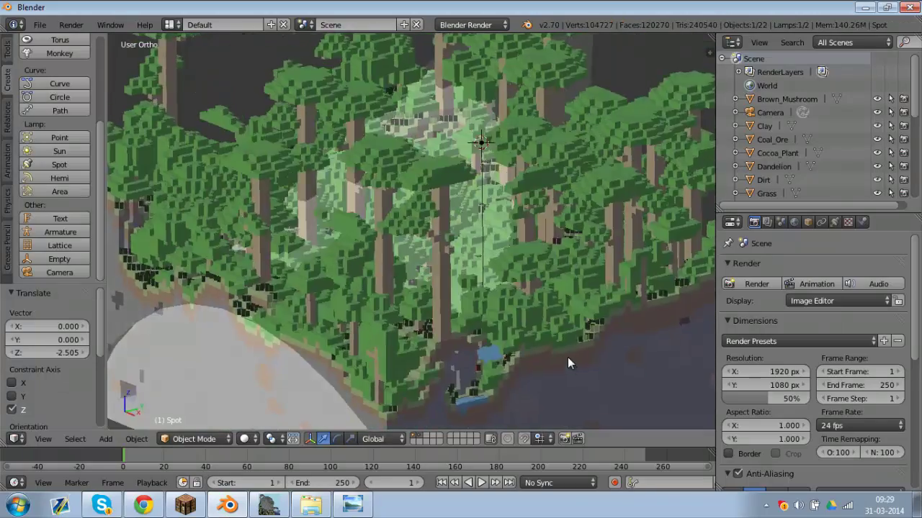
# Re-aim the spot lamp with another rotation in top view and start a fresh render
pyautogui.scroll(5, 568, 357)
pyautogui.moveTo(568, 357); pyautogui.dragTo(523, 444, button='middle')
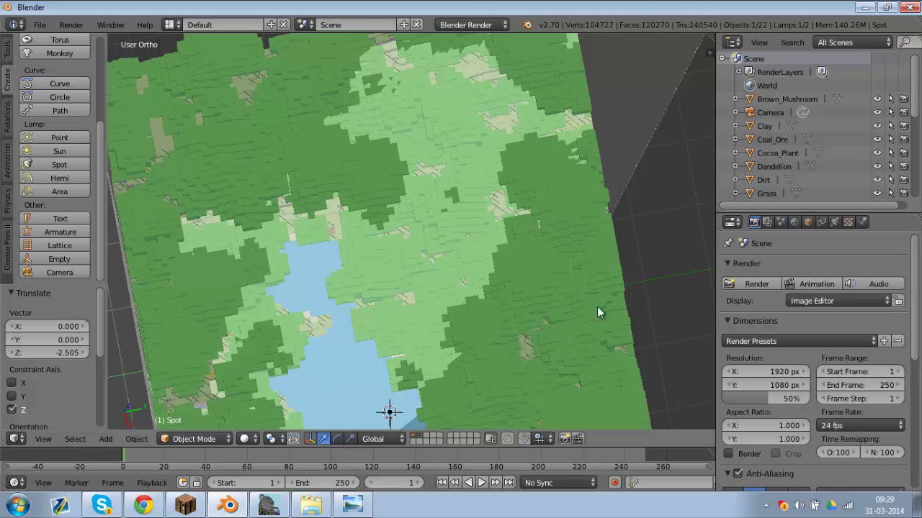
pyautogui.press('KP_7')
pyautogui.scroll(-5, 610, 317)
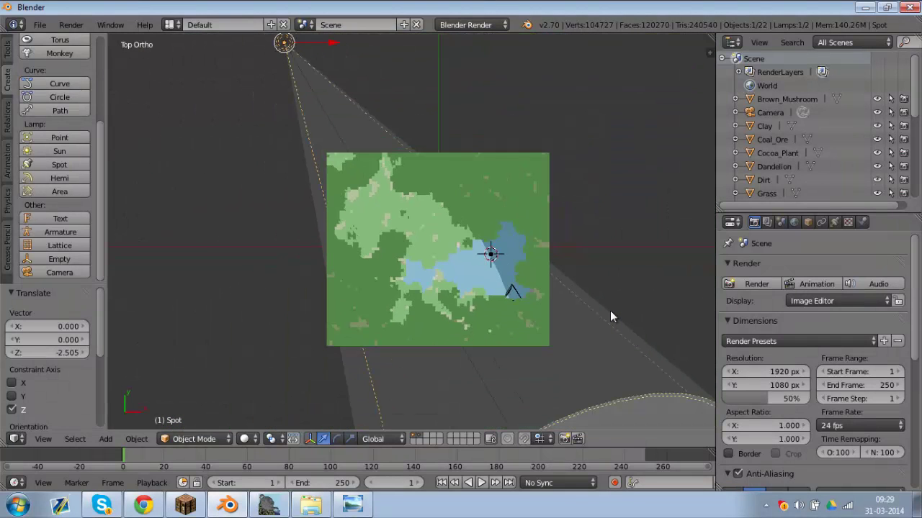
pyautogui.press('r')
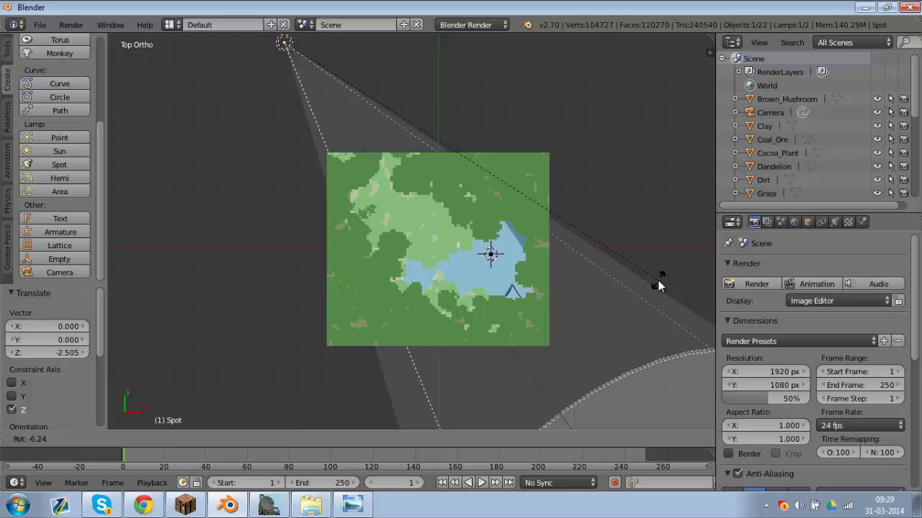
pyautogui.click(658, 280)
pyautogui.moveTo(658, 280); pyautogui.dragTo(300, 209, button='middle')
pyautogui.press('F12')
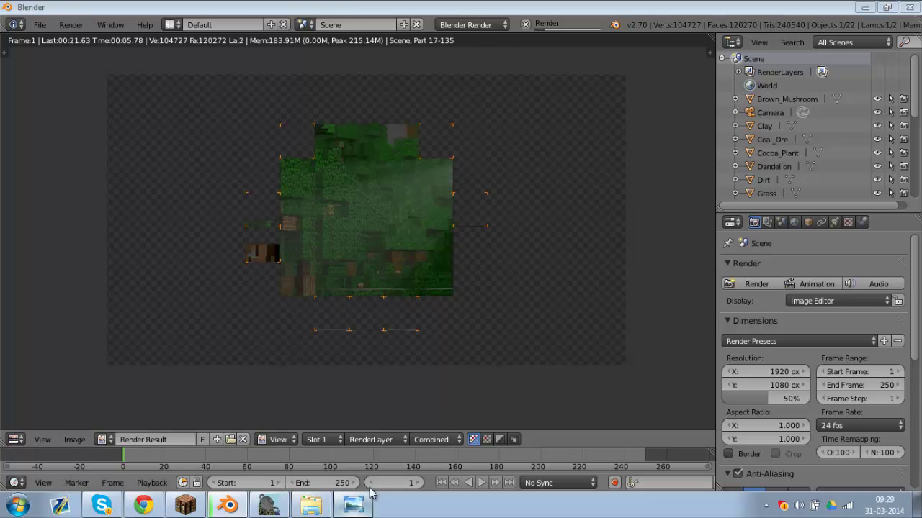
# Bring the jungle.png reference back up in Windows Photo Viewer for comparison
pyautogui.click(352, 504)
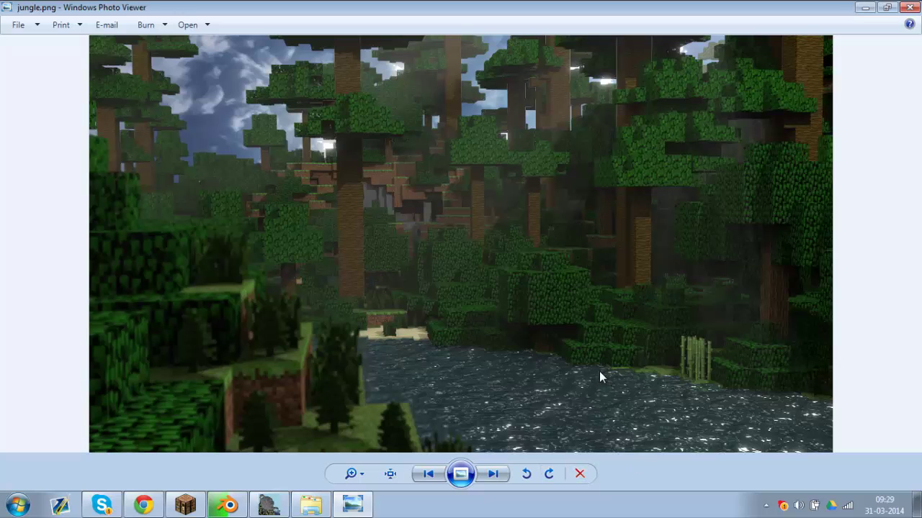
# Switch back to Blender to view the finished jungle render with its light shaft
pyautogui.click(230, 506)
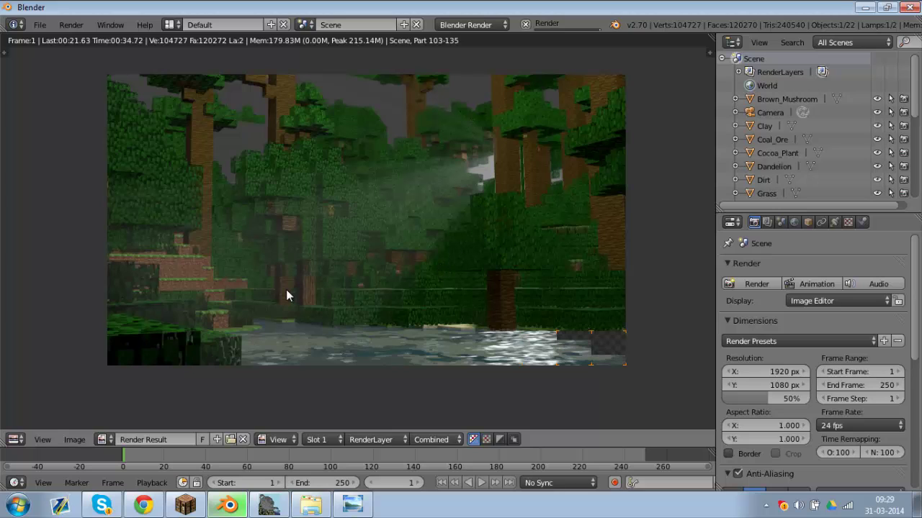
# Close the render result, return to camera view of the jungle scene, and select the camera
pyautogui.press('Escape')
pyautogui.press('KP_7')
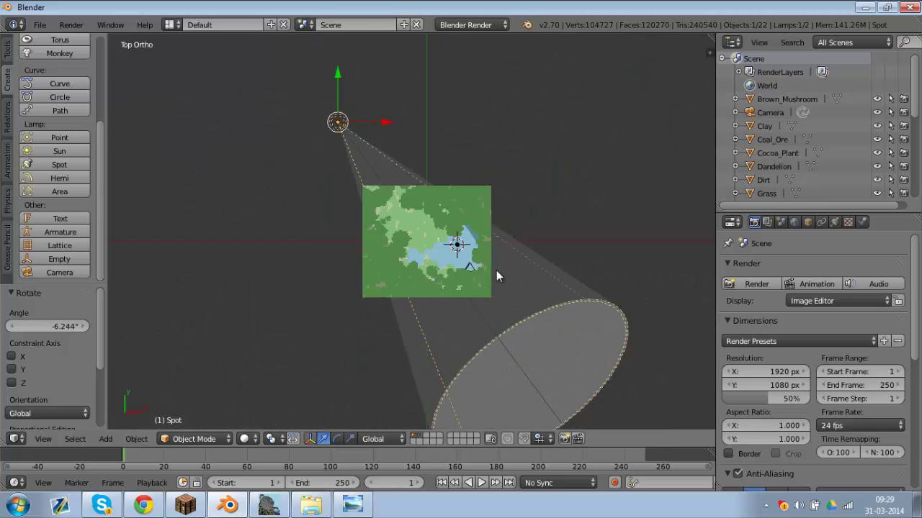
pyautogui.press('KP_0')
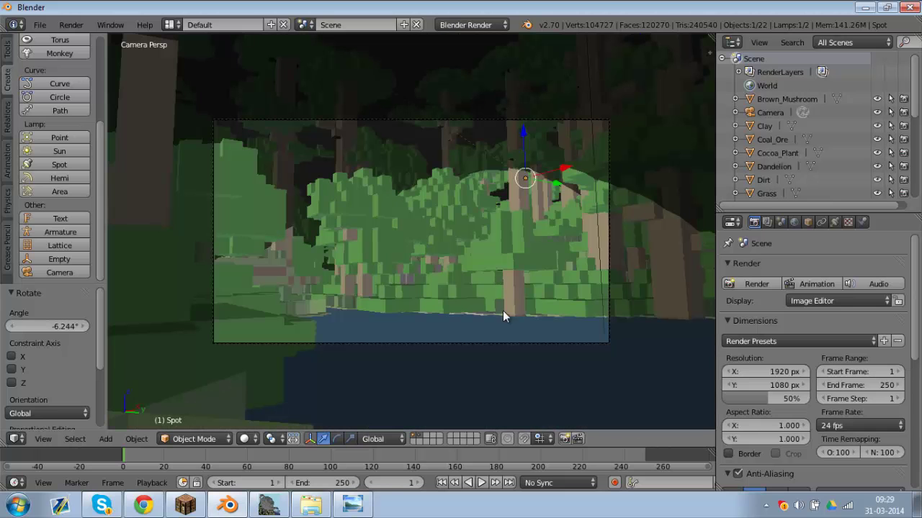
pyautogui.rightClick(476, 343)
pyautogui.scroll(5, 57, 108)
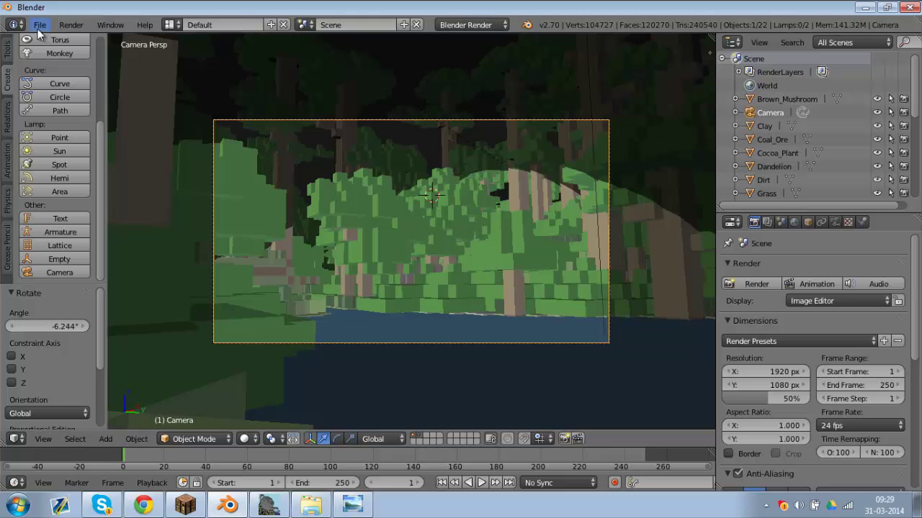
# Add a plane and move it left of the terrain in Front view
pyautogui.click(49, 78)
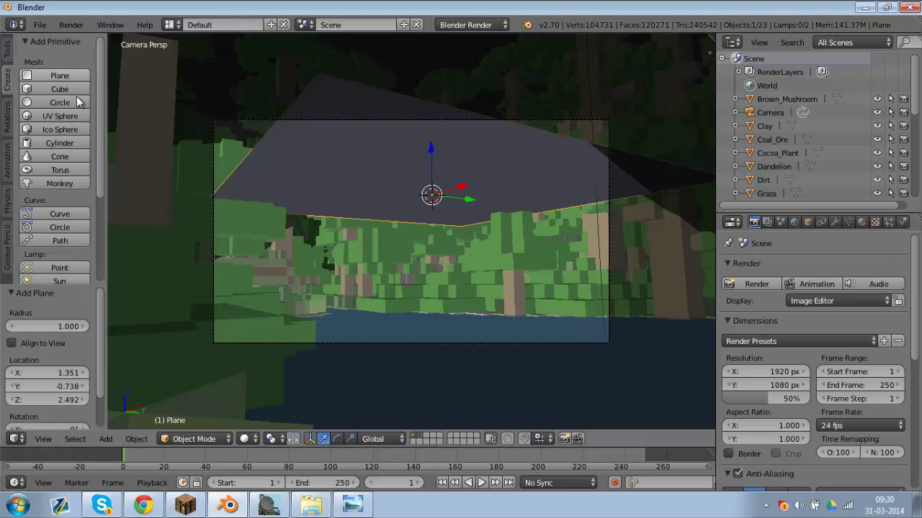
pyautogui.press('KP_7')
pyautogui.press('KP_1')
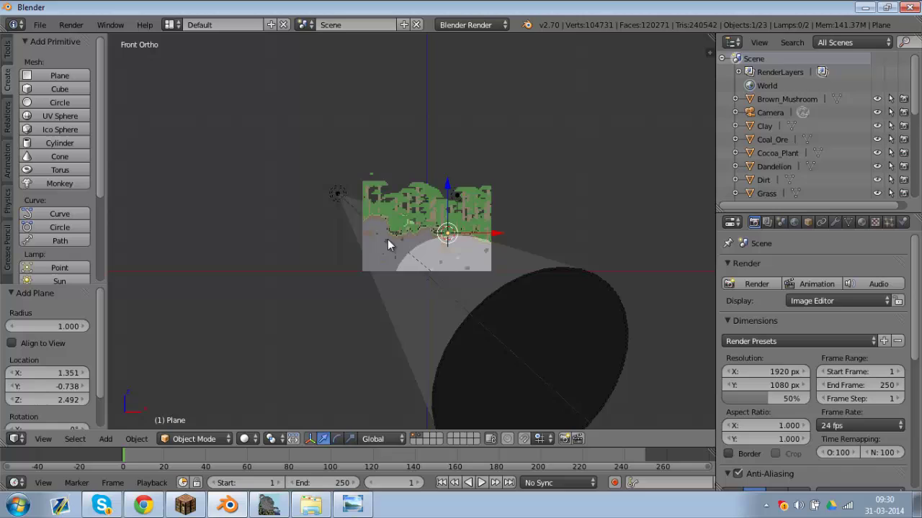
pyautogui.scroll(4, 387, 239)
pyautogui.press('g')
pyautogui.click(257, 253)
# Rotate the plane 90° so it stands vertical, undoing the earlier trial rotations
pyautogui.write('r')
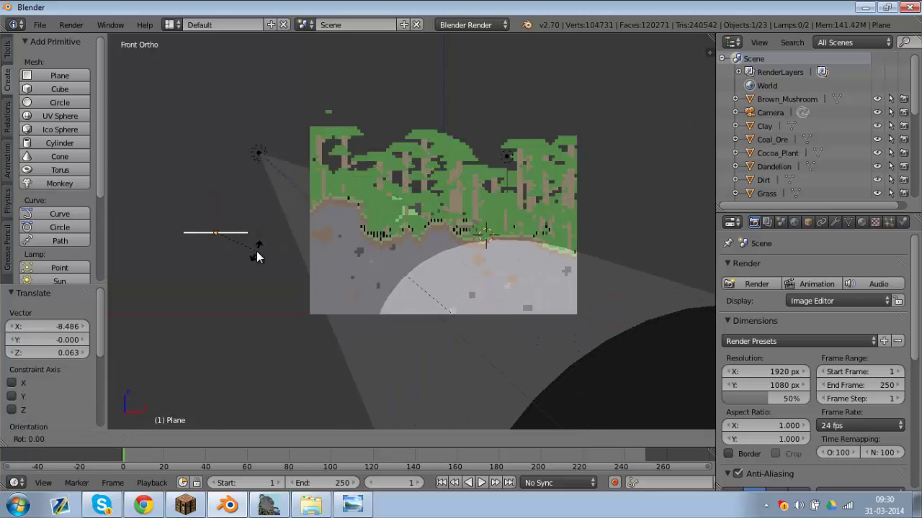
pyautogui.write('90')
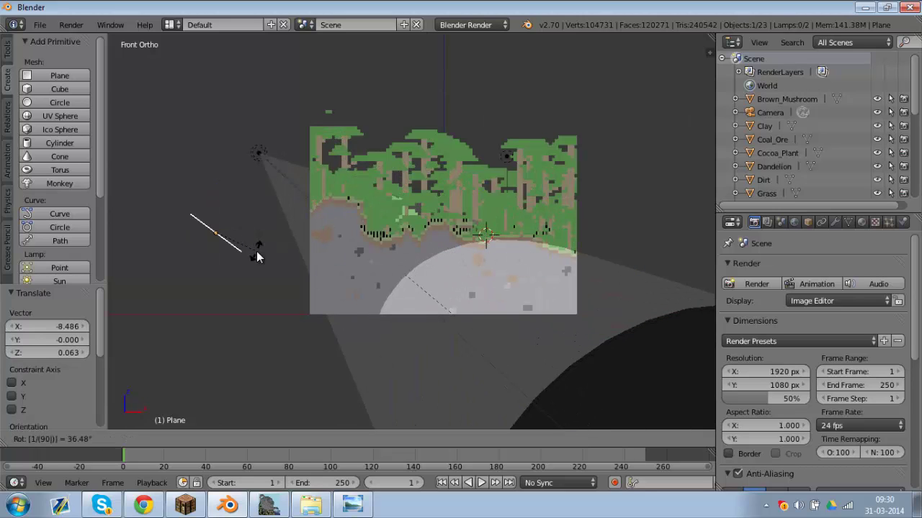
pyautogui.press('Return')
pyautogui.write('r')
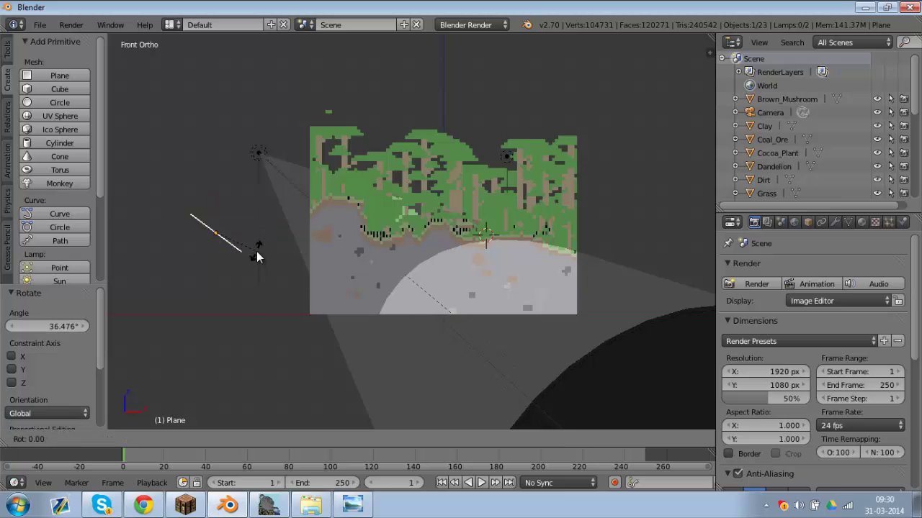
pyautogui.write('90')
pyautogui.press('Return')
pyautogui.hotkey('ctrl', 'z')
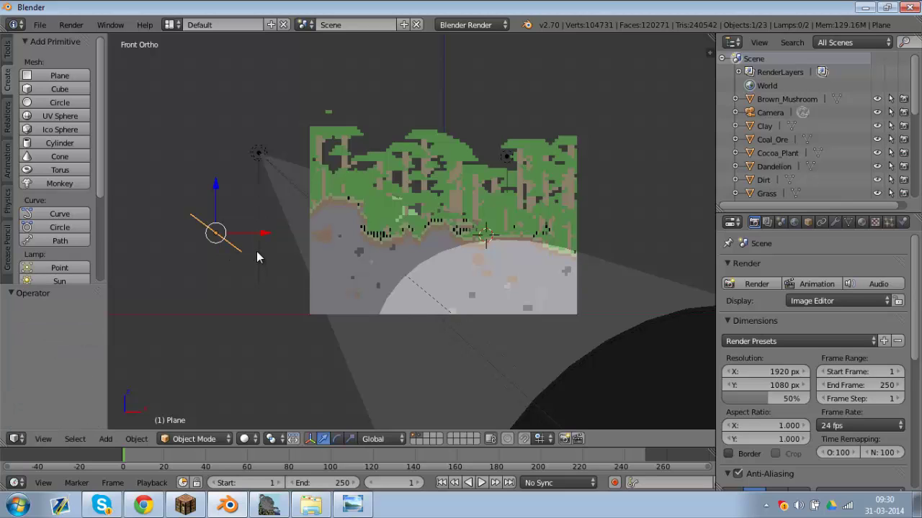
pyautogui.hotkey('ctrl', 'z')
pyautogui.write('r')
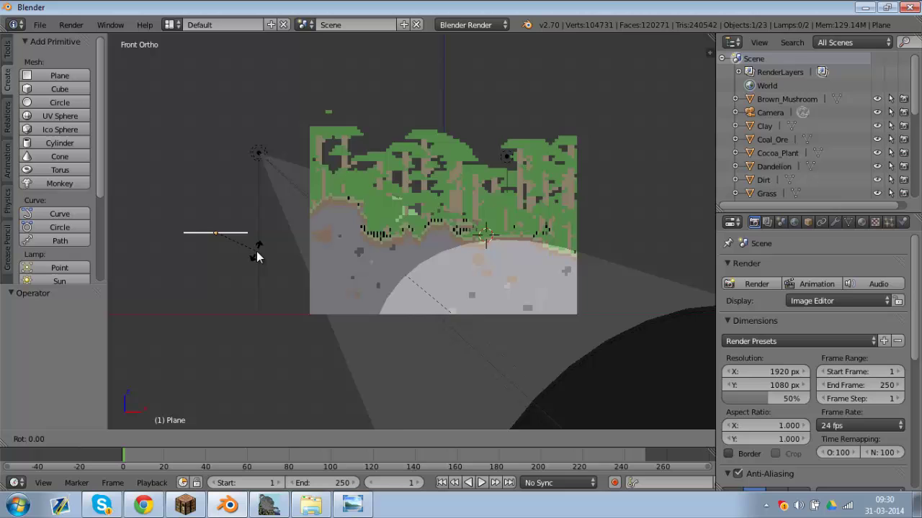
pyautogui.write('90')
pyautogui.press('Return')
pyautogui.press('KP_7')
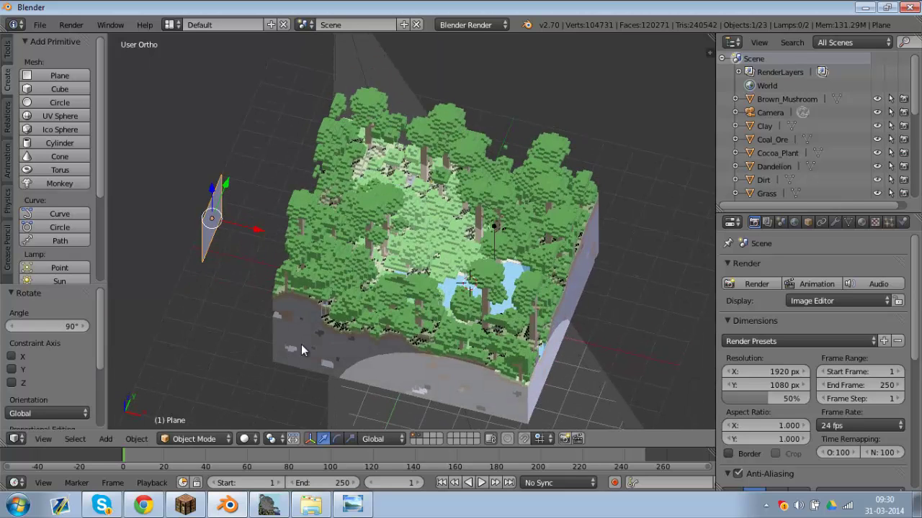
# Turn on the camera's Limits display in its Camera settings
pyautogui.rightClick(536, 306)
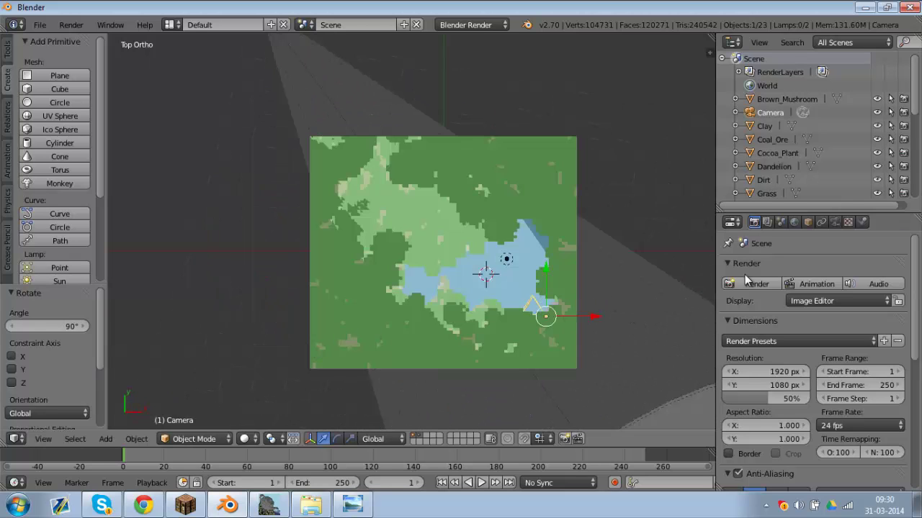
pyautogui.scroll(-8, 805, 294)
pyautogui.scroll(-2, 808, 296)
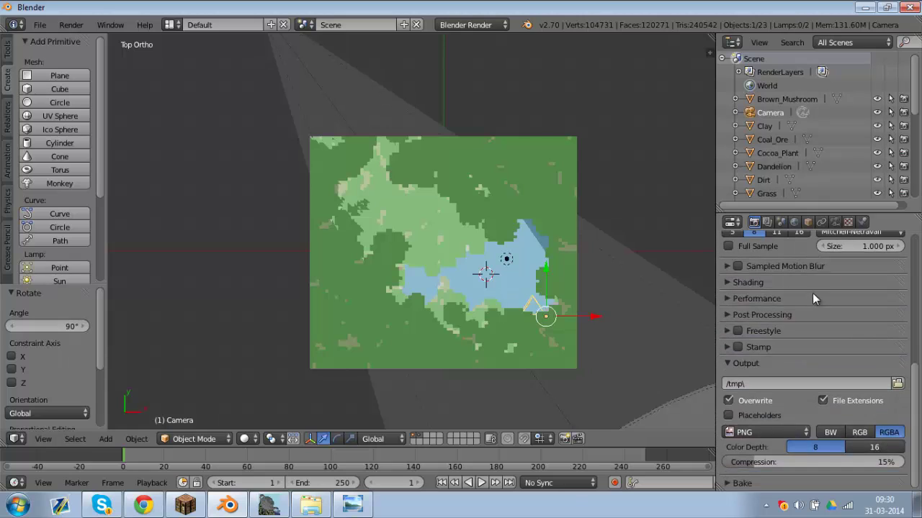
pyautogui.click(835, 222)
pyautogui.scroll(-2, 759, 415)
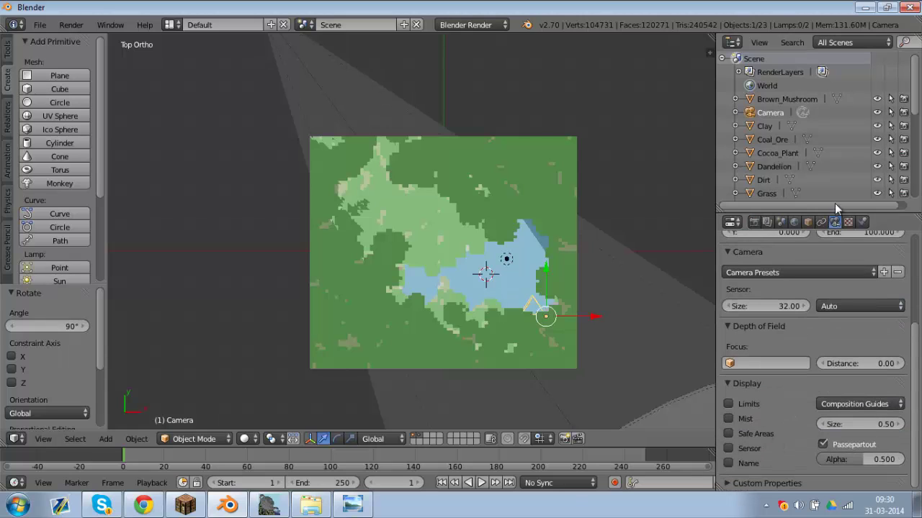
pyautogui.click(731, 404)
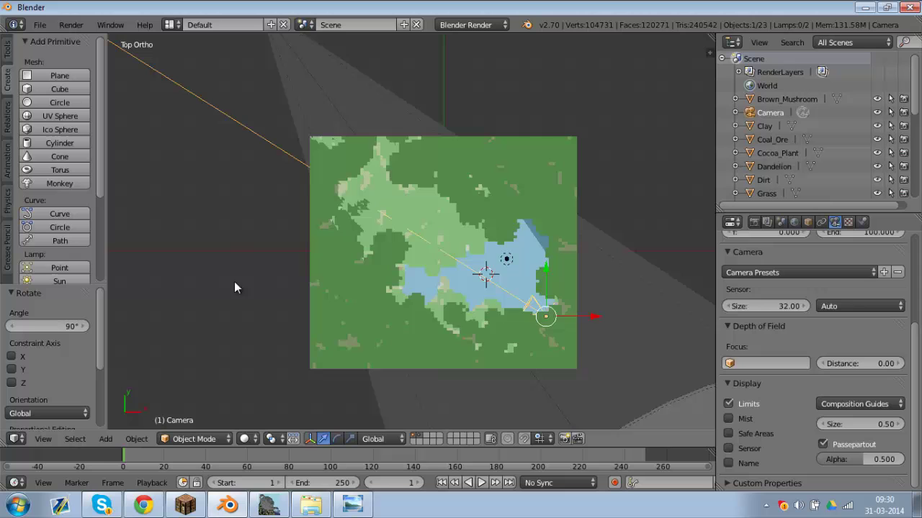
# Move the plane onto the camera's line of sight and rotate it about 29° to face the camera
pyautogui.moveTo(279, 276); pyautogui.dragTo(219, 202, button='middle')
pyautogui.rightClick(219, 202)
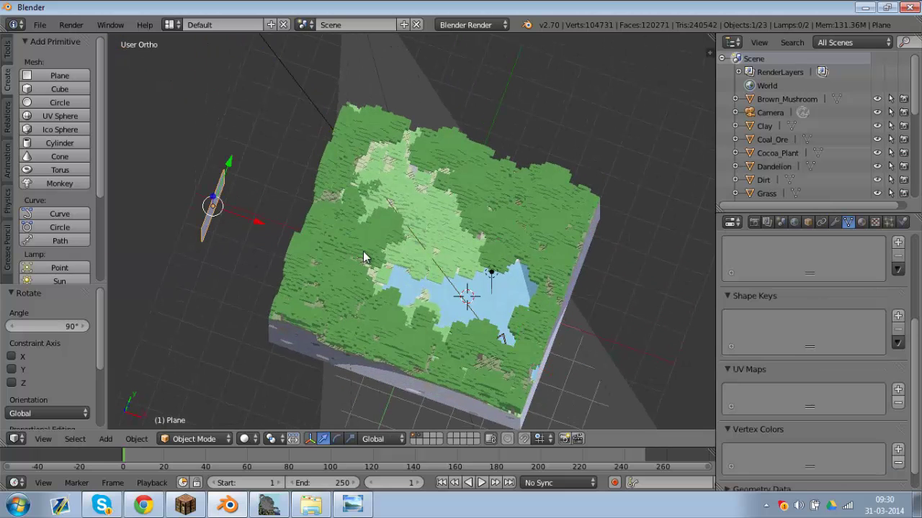
pyautogui.press('KP_7')
pyautogui.press('g')
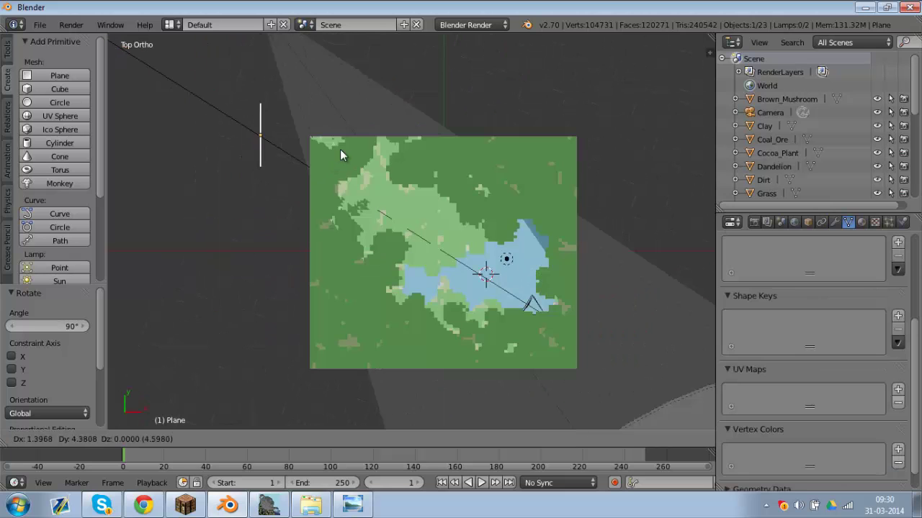
pyautogui.click(349, 156)
pyautogui.press('r')
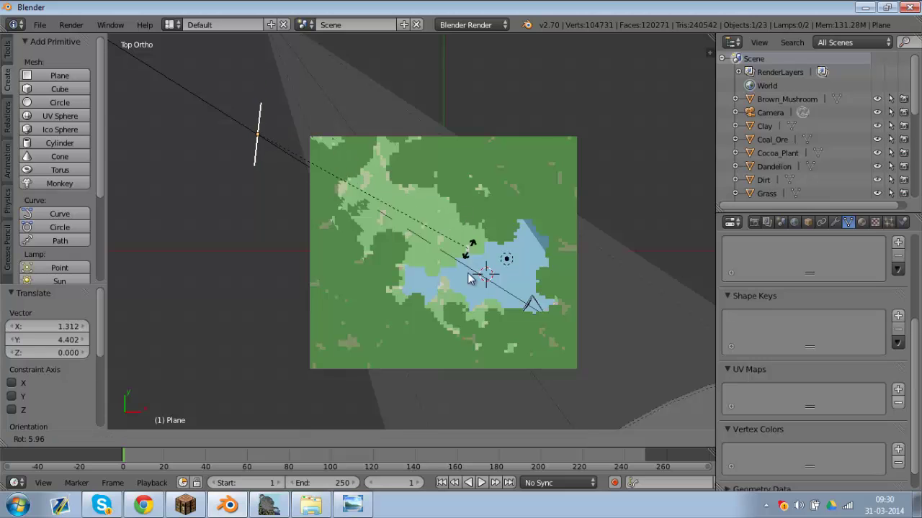
pyautogui.click(432, 354)
pyautogui.press('KP_0')
pyautogui.press('z')
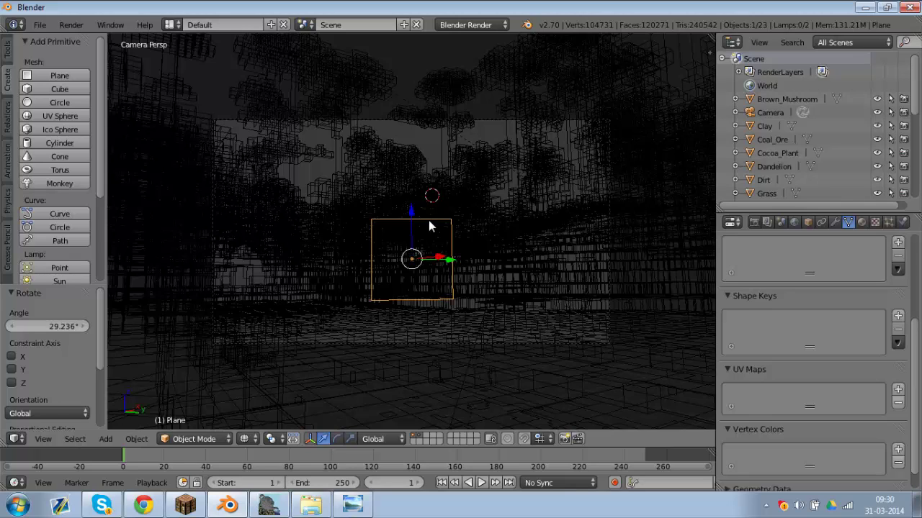
# Raise the plane along Z and scale it up to fill the camera frame
pyautogui.press('g')
pyautogui.press('z')
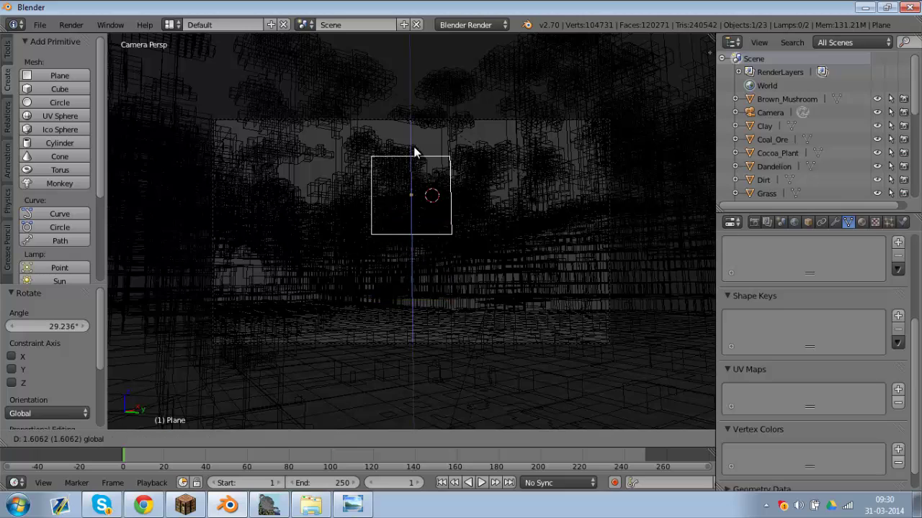
pyautogui.click(523, 243)
pyautogui.press('s')
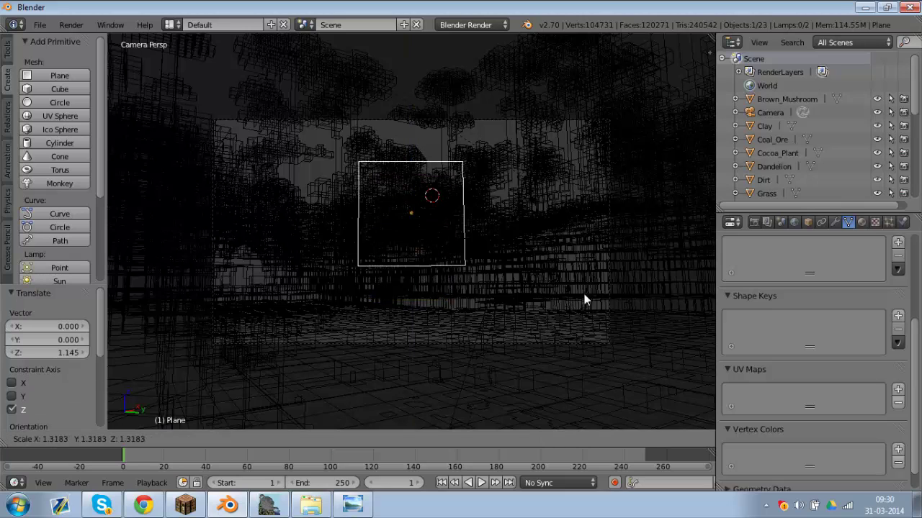
pyautogui.click(663, 321)
pyautogui.press('s')
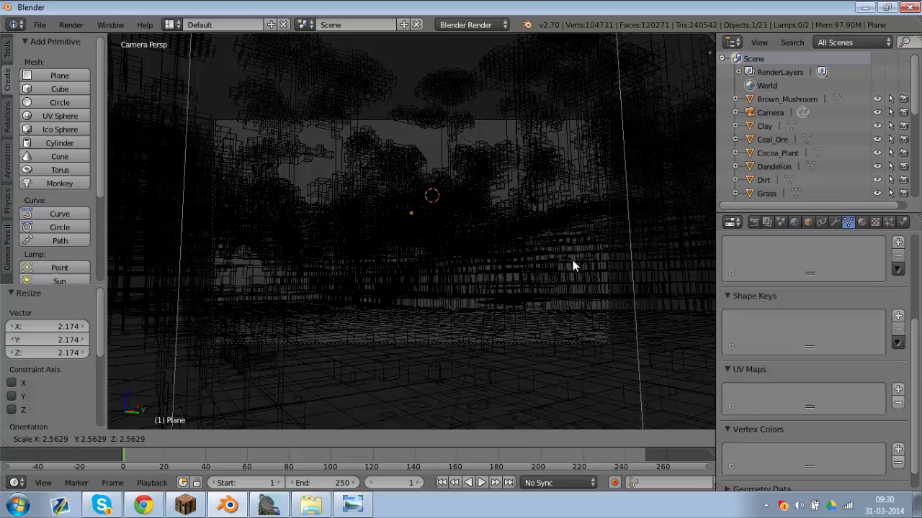
pyautogui.click(570, 261)
pyautogui.press('r')
pyautogui.click(644, 279)
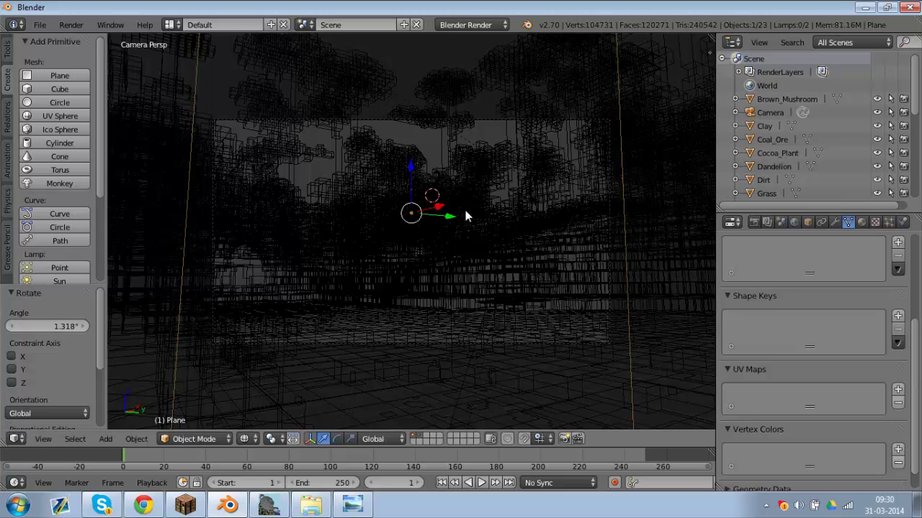
pyautogui.press('s')
pyautogui.click(613, 247)
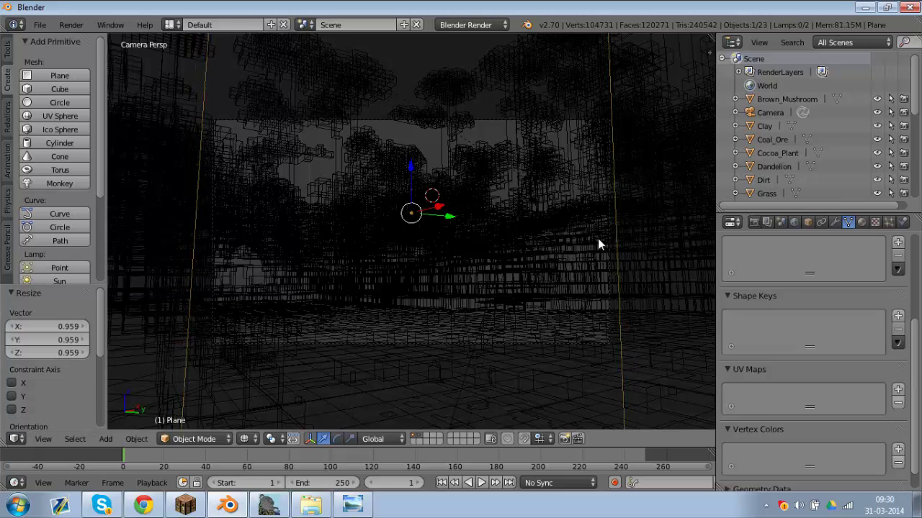
# Fine-tune the plane's position, scale and rotation so it covers the frame
pyautogui.moveTo(439, 207); pyautogui.dragTo(444, 205)
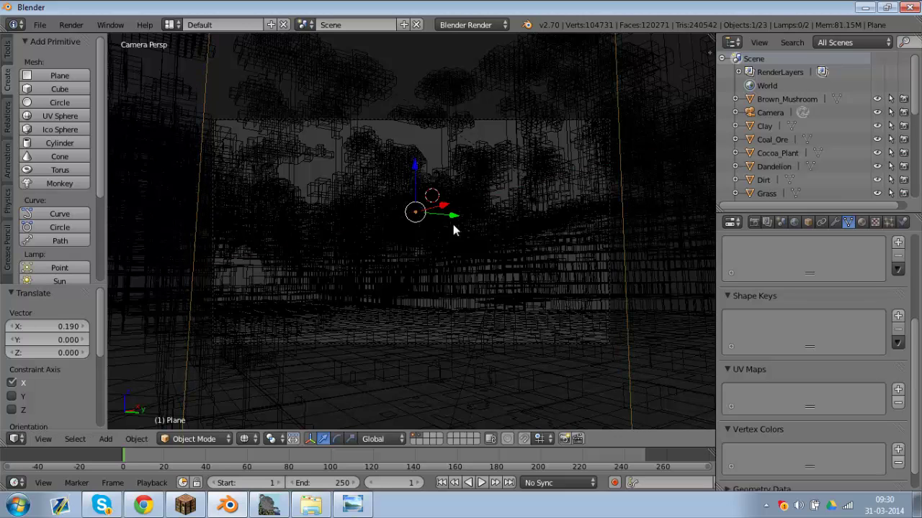
pyautogui.press('s')
pyautogui.click(568, 226)
pyautogui.press('r')
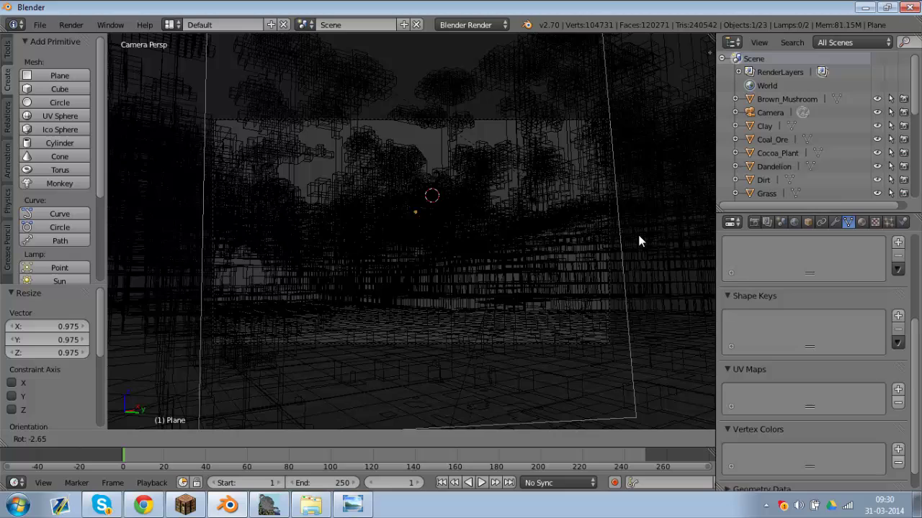
pyautogui.click(635, 247)
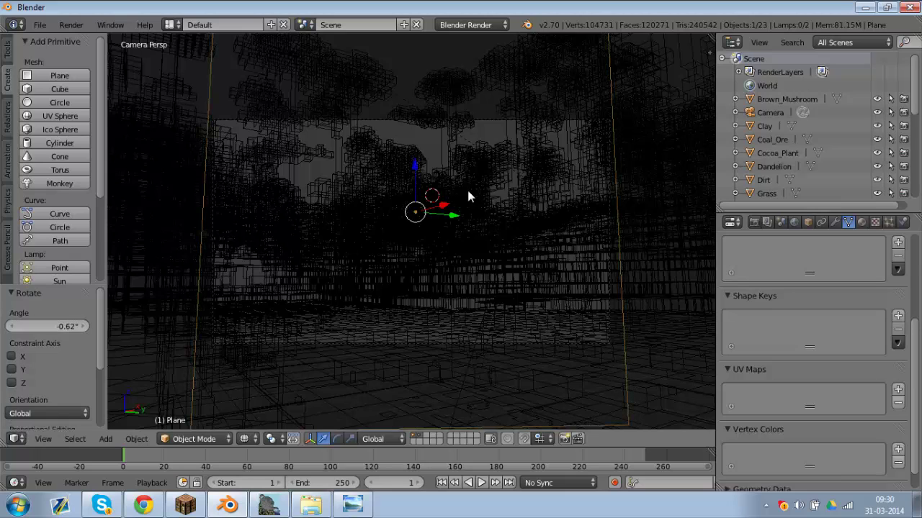
pyautogui.moveTo(414, 168)
pyautogui.mouseDown()
pyautogui.moveTo(411, 103)
pyautogui.moveTo(396, 176)
pyautogui.moveTo(396, 131)
pyautogui.mouseUp()
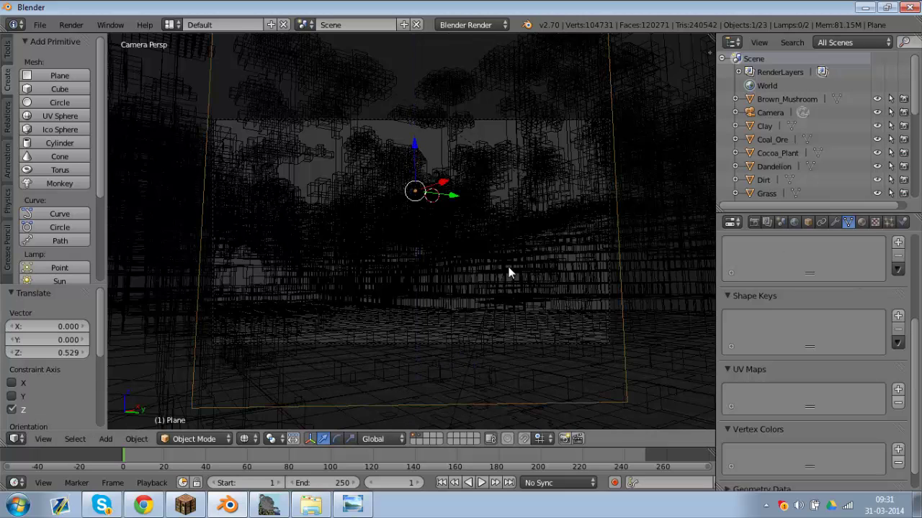
# Return to textured shading and create a new texture in the Texture properties
pyautogui.hotkey('alt', 'z')
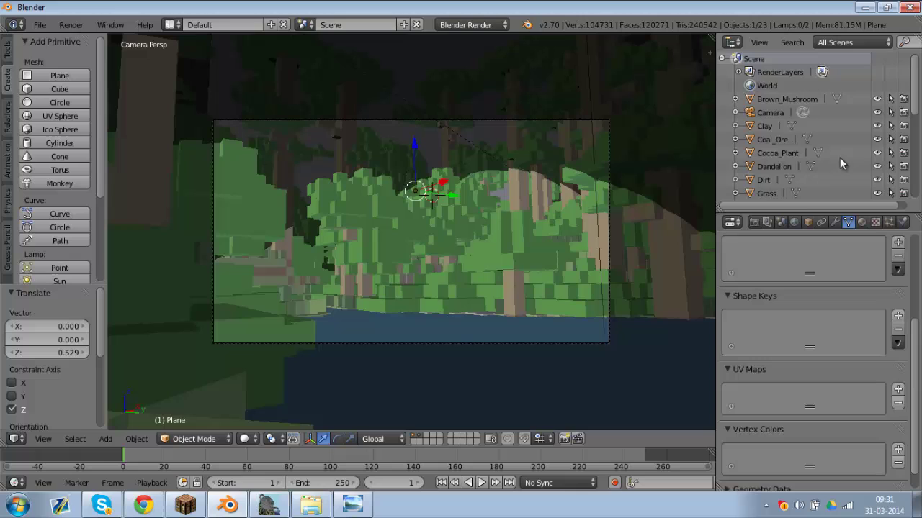
pyautogui.scroll(-5, 790, 125)
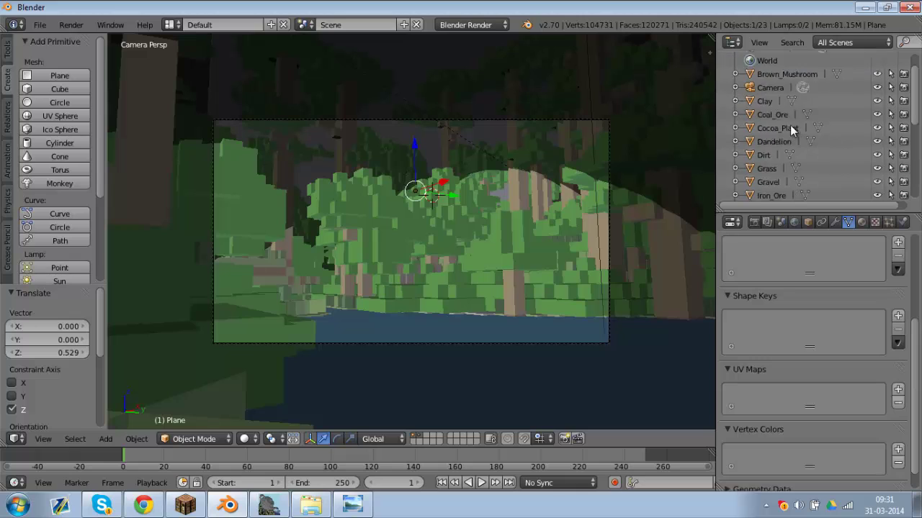
pyautogui.click(874, 222)
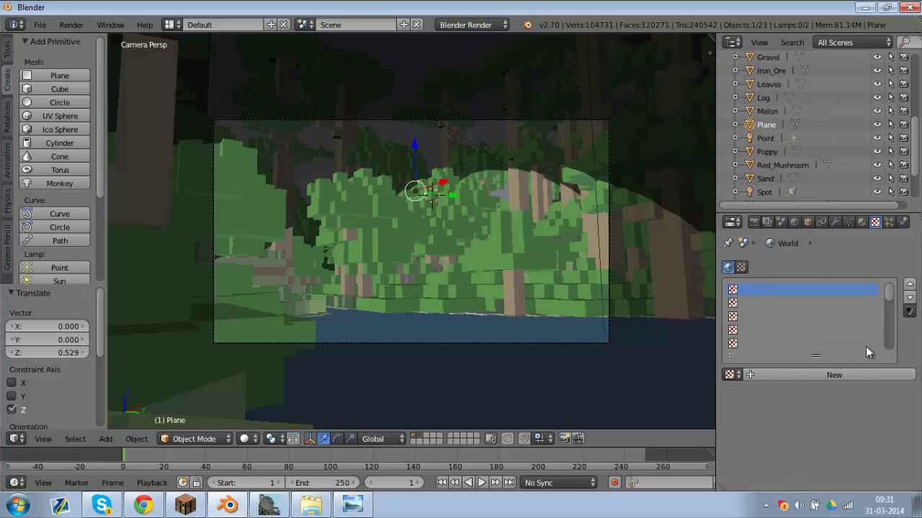
pyautogui.click(841, 376)
# Preview Clouds Texture.jpg from the desktop, then return to Blender
pyautogui.click(311, 506)
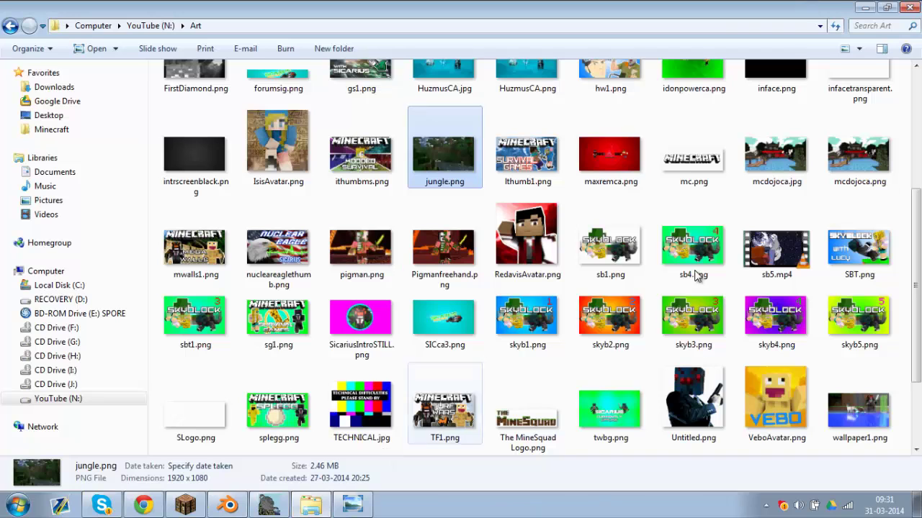
pyautogui.click(918, 500)
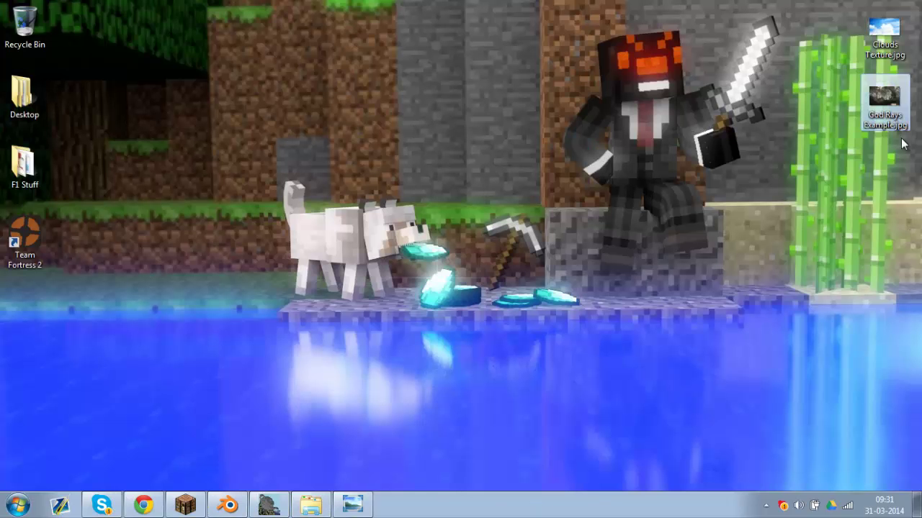
pyautogui.doubleClick(883, 49)
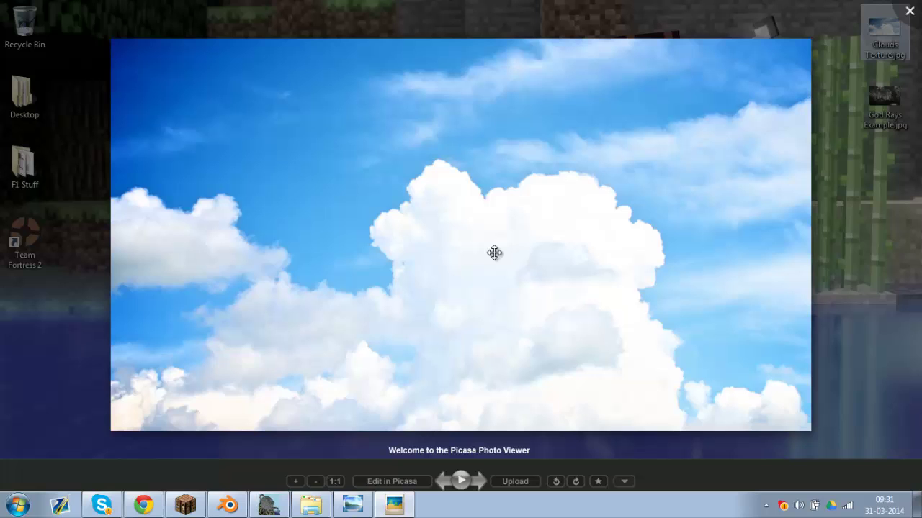
pyautogui.click(907, 32)
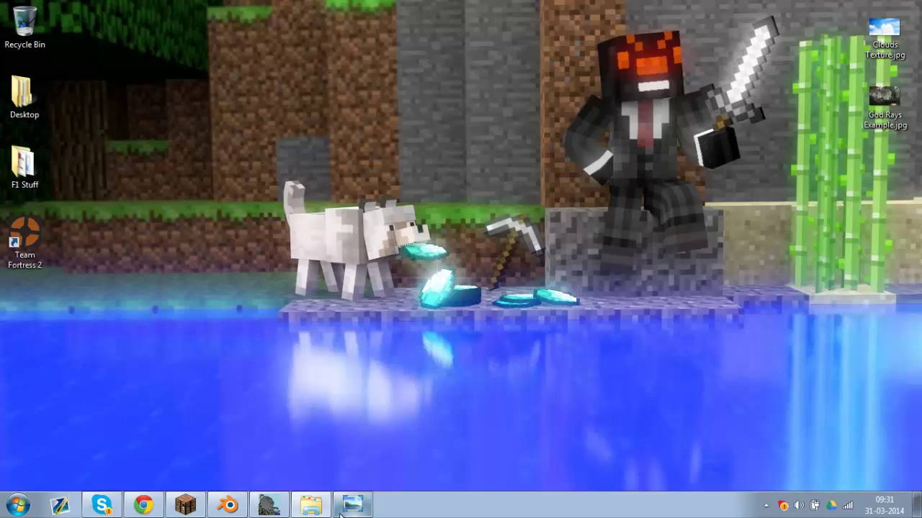
pyautogui.click(370, 508)
pyautogui.click(229, 505)
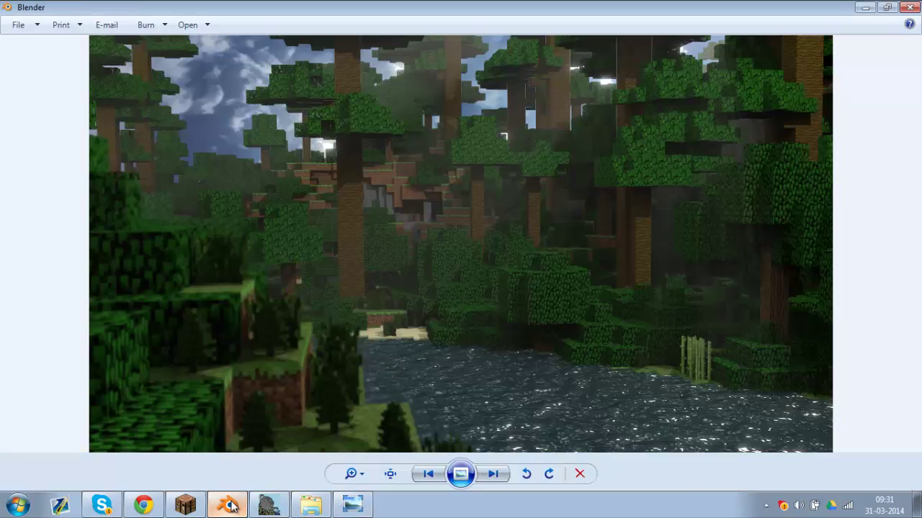
# Set the texture type to Image or Movie and open its image file browser
pyautogui.scroll(-5, 771, 404)
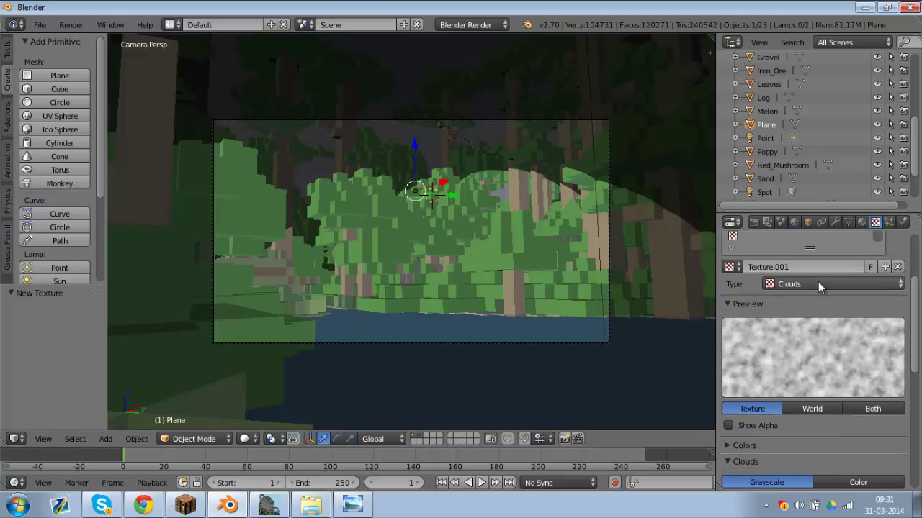
pyautogui.click(818, 282)
pyautogui.click(806, 285)
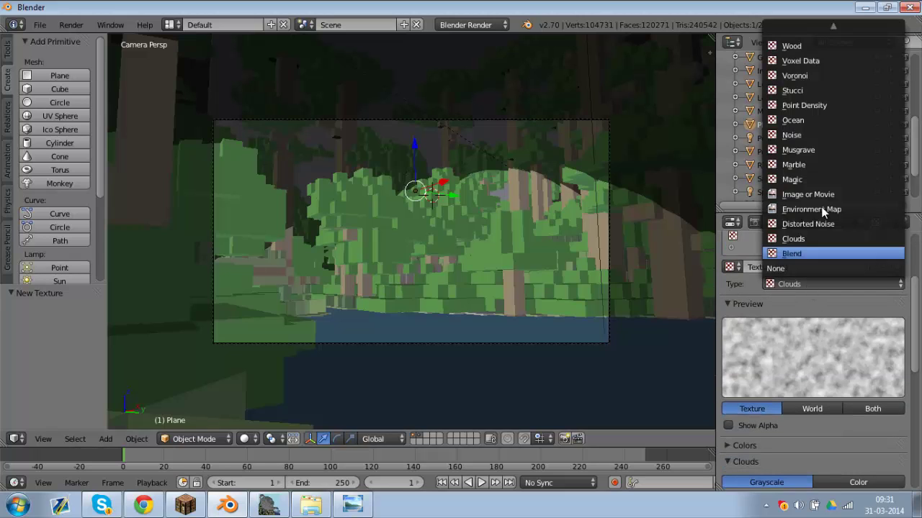
pyautogui.click(812, 193)
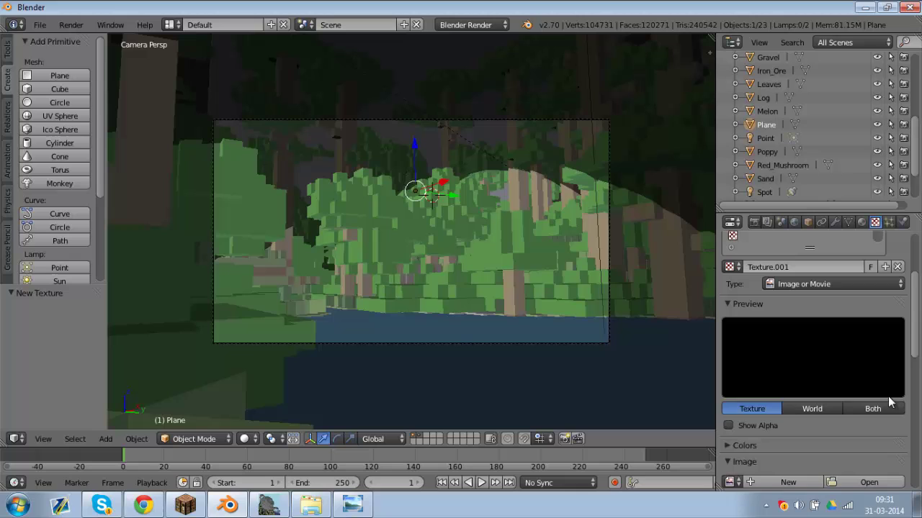
pyautogui.scroll(-5, 871, 349)
pyautogui.click(869, 338)
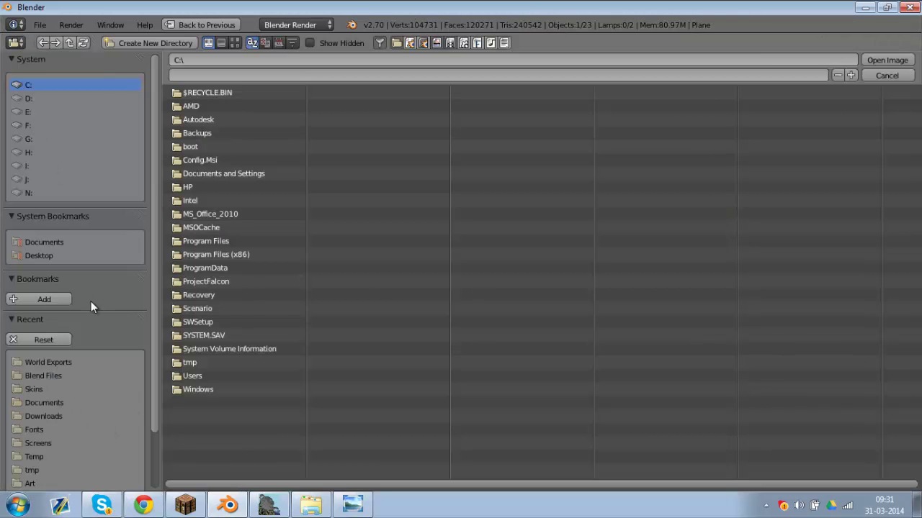
# Load Clouds Texture.jpg from the Desktop into the texture and view it with Texture shading
pyautogui.click(40, 255)
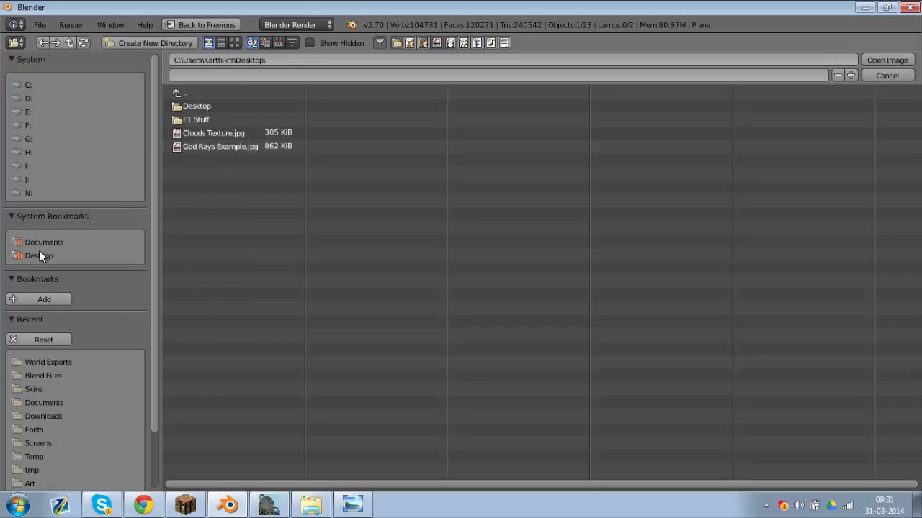
pyautogui.click(213, 134)
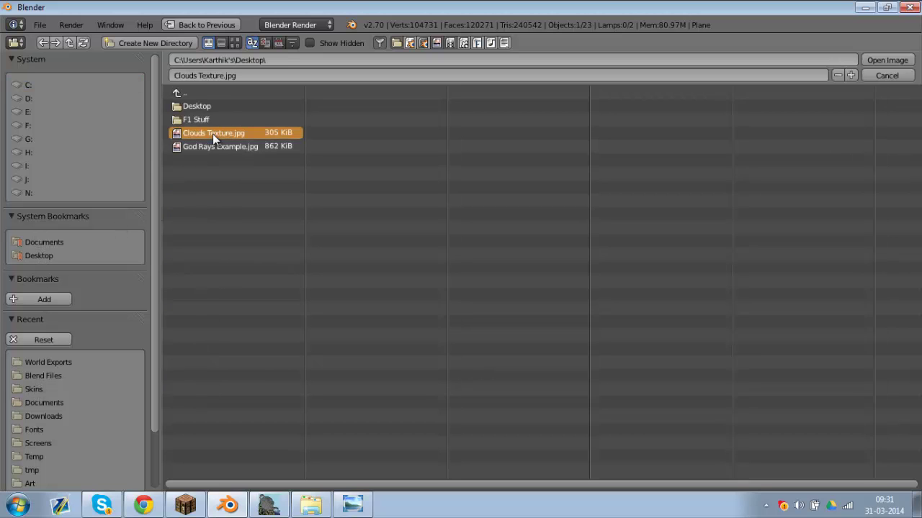
pyautogui.click(886, 60)
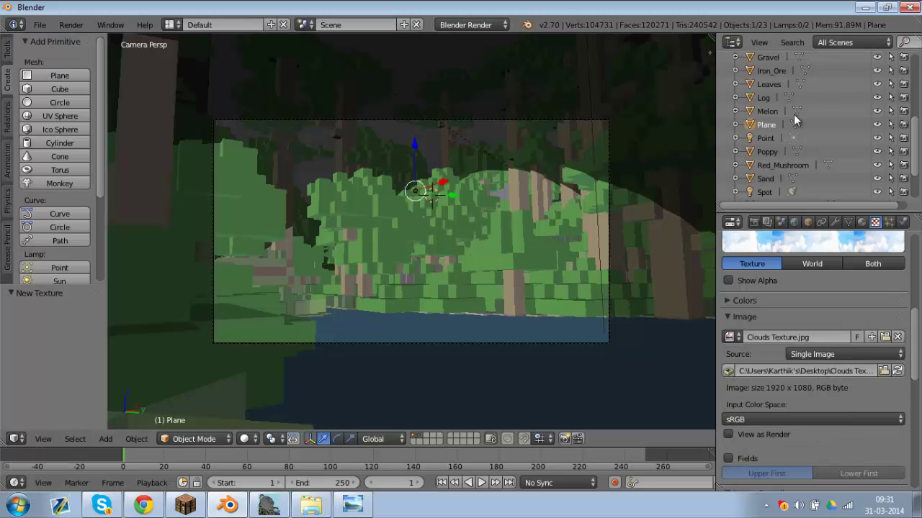
pyautogui.click(245, 438)
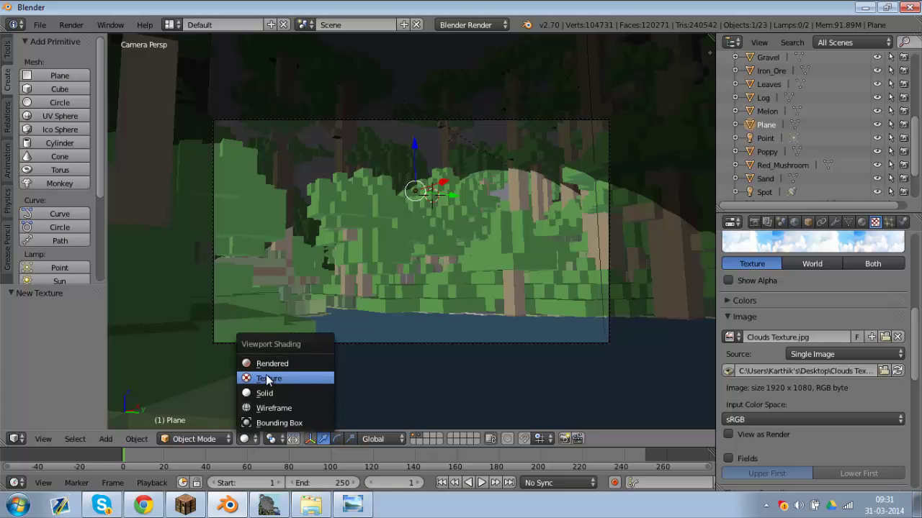
pyautogui.click(267, 378)
# Switch back to Solid shading, orbit to an angled overview, and select the Spot lamp
pyautogui.moveTo(489, 216); pyautogui.dragTo(431, 264, button='middle')
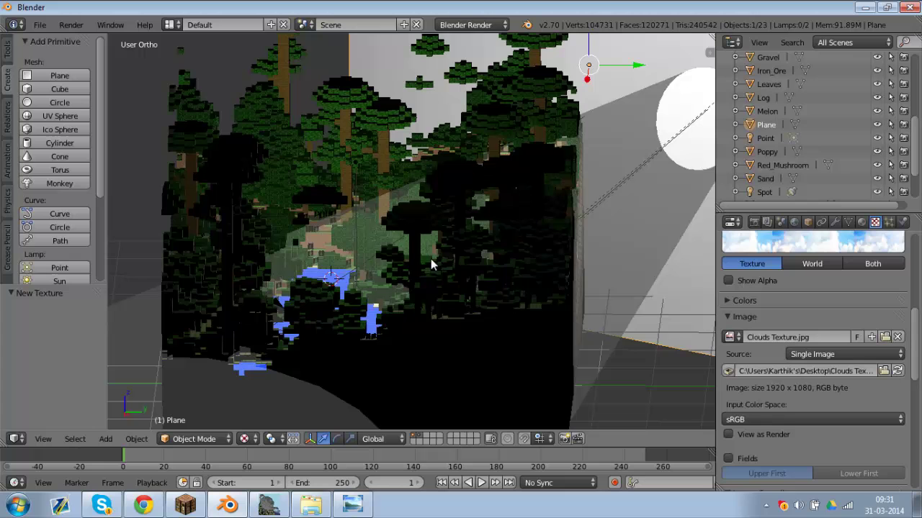
pyautogui.click(244, 439)
pyautogui.click(262, 394)
pyautogui.moveTo(398, 348); pyautogui.dragTo(442, 325, button='middle')
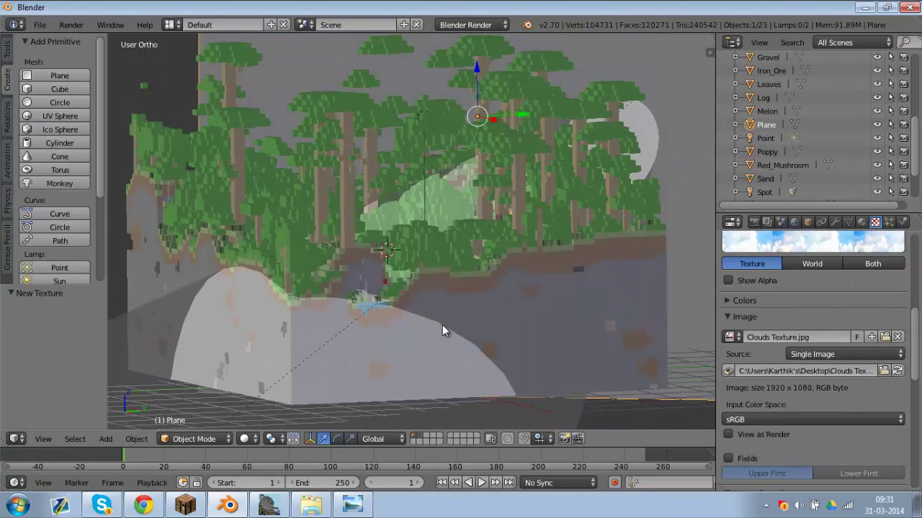
pyautogui.scroll(-5, 468, 288)
pyautogui.moveTo(509, 239); pyautogui.dragTo(619, 366, button='middle')
pyautogui.rightClick(560, 272)
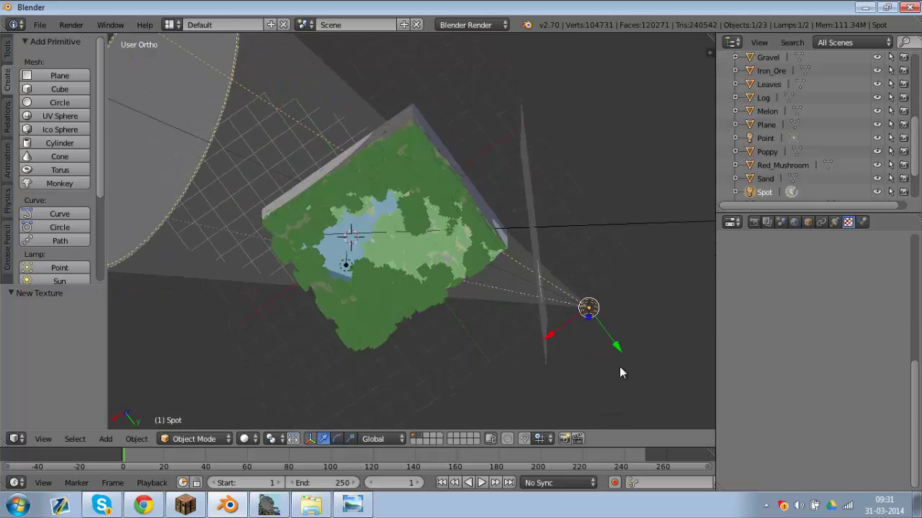
# Move the Spot lamp to a new spot over the terrain from Top view
pyautogui.press('KP_7')
pyautogui.press('g')
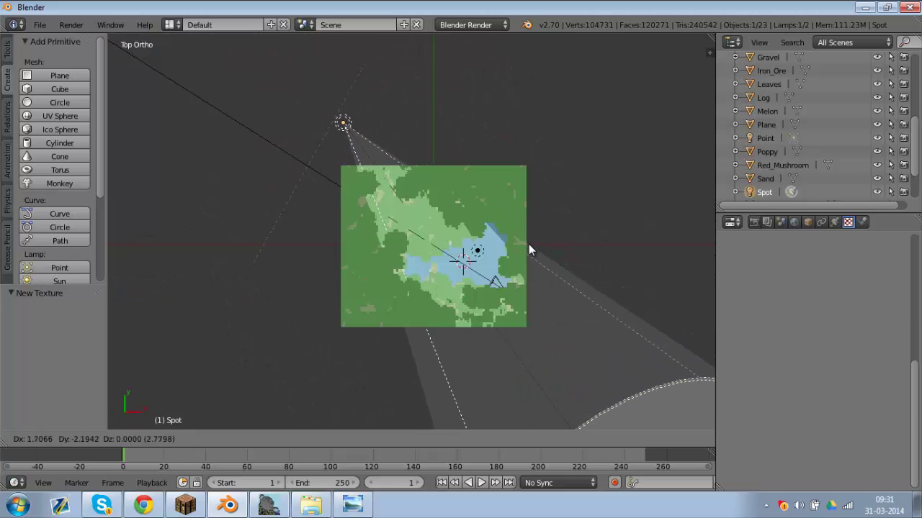
pyautogui.click(525, 245)
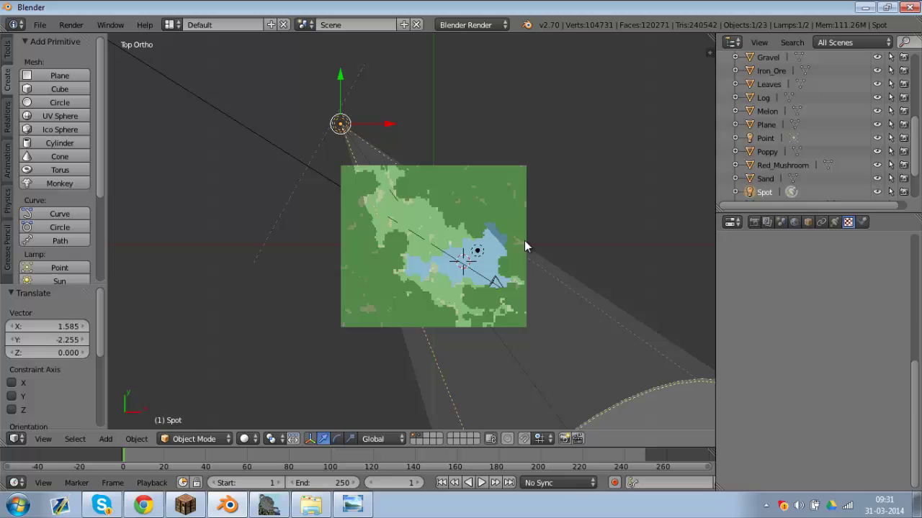
pyautogui.scroll(4, 524, 240)
pyautogui.moveTo(391, 171); pyautogui.dragTo(193, 105, button='middle')
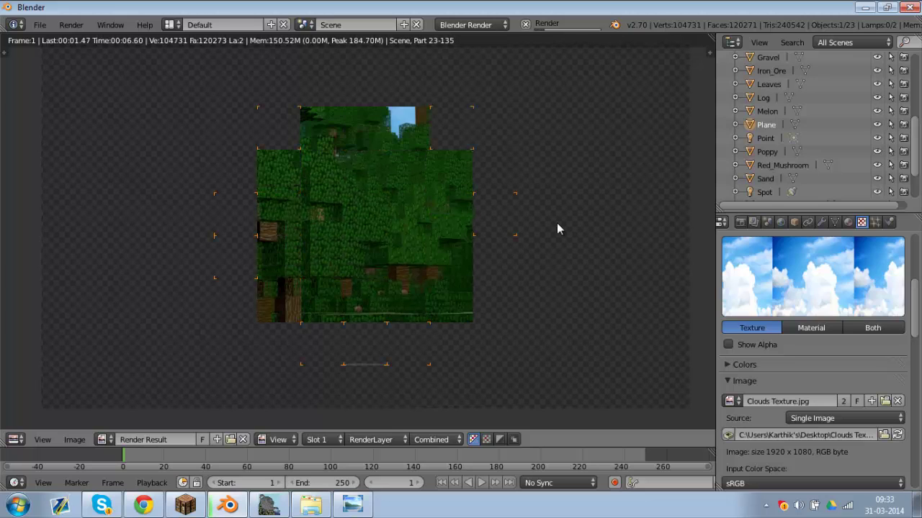
pyautogui.scroll(-1, 557, 229)
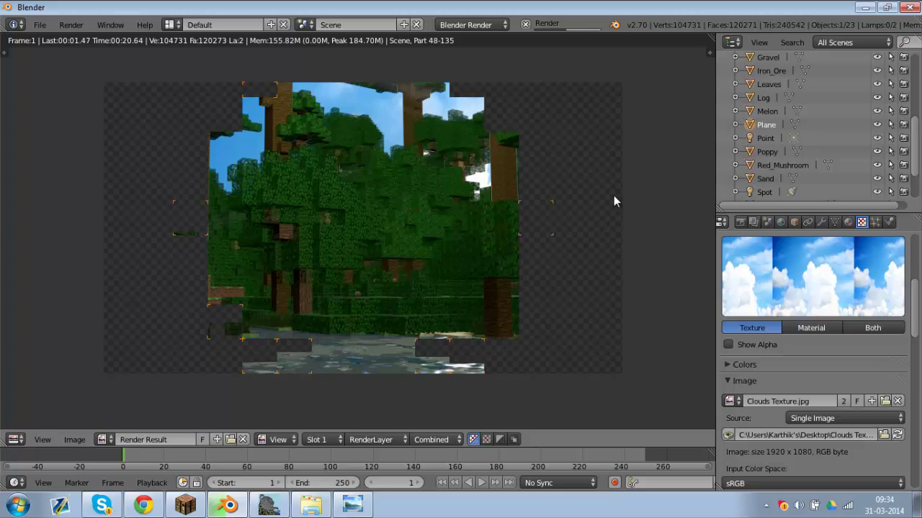
# Cancel the render, select the Spot lamp, and view it in solid shading from the top
pyautogui.press('Escape')
pyautogui.moveTo(591, 207); pyautogui.dragTo(481, 329, button='middle')
pyautogui.rightClick(561, 236)
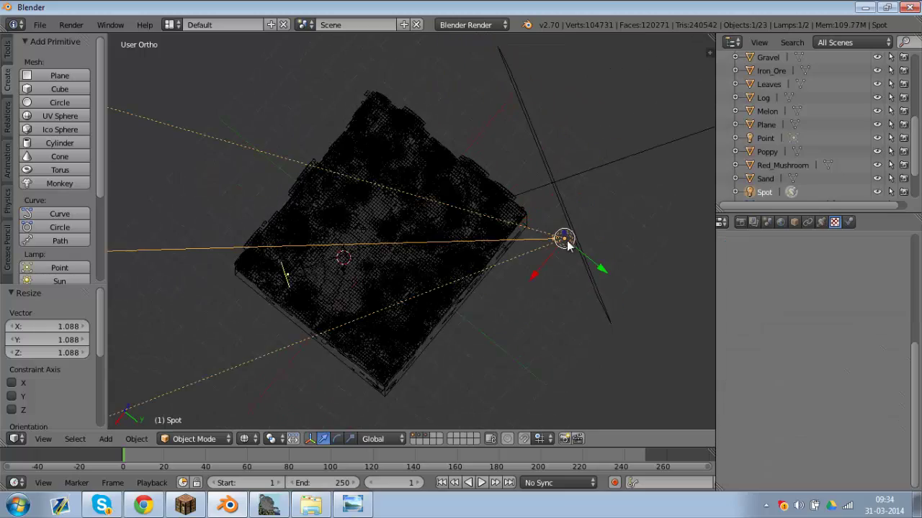
pyautogui.moveTo(568, 238)
pyautogui.mouseDown(button='middle')
pyautogui.moveTo(675, 168)
pyautogui.moveTo(541, 269)
pyautogui.moveTo(582, 251)
pyautogui.moveTo(554, 255)
pyautogui.mouseUp(button='middle')
pyautogui.press('z')
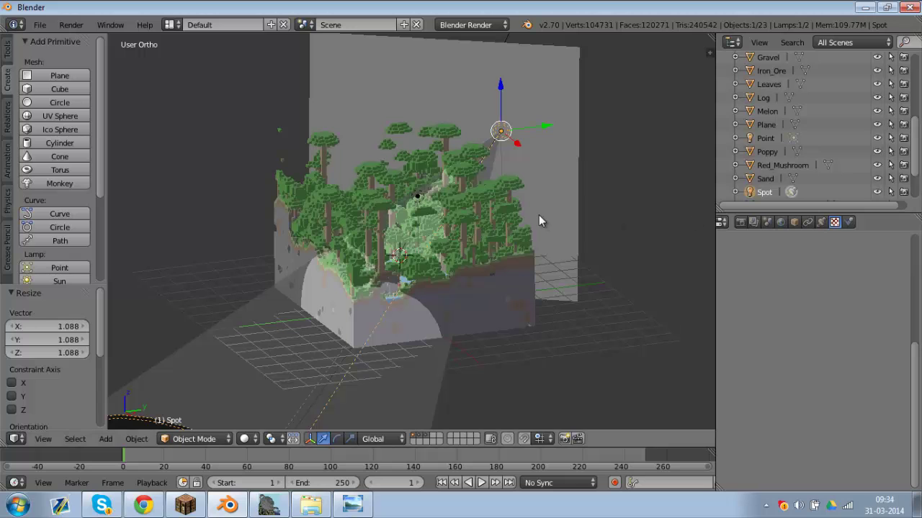
pyautogui.press('KP_7')
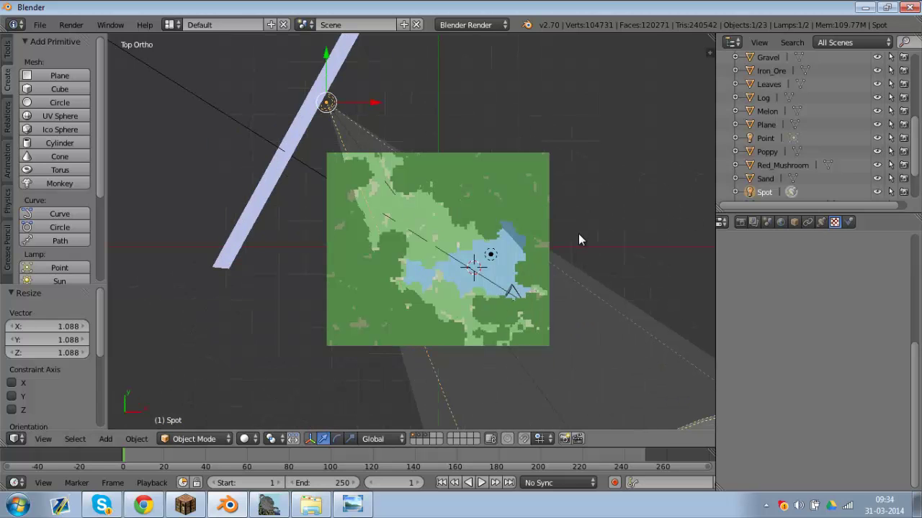
# Move and rotate the Spot lamp to aim its beam through the trees, then test-render
pyautogui.press('g')
pyautogui.click(630, 212)
pyautogui.press('r')
pyautogui.click(605, 249)
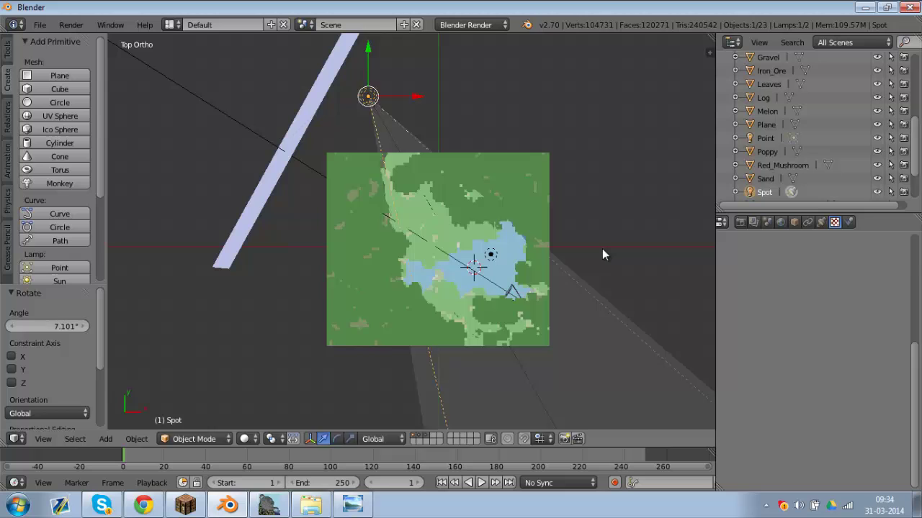
pyautogui.press('g')
pyautogui.click(582, 251)
pyautogui.press('F12')
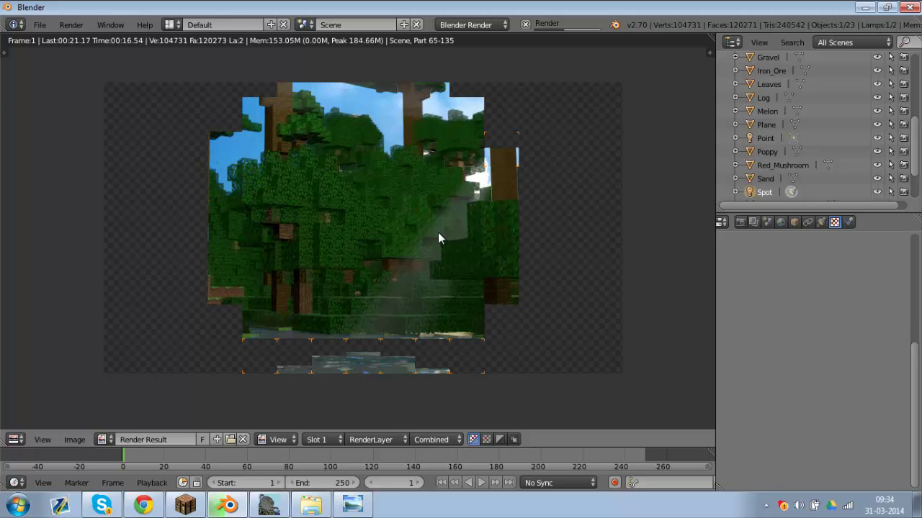
pyautogui.press('Escape')
pyautogui.press('Escape')
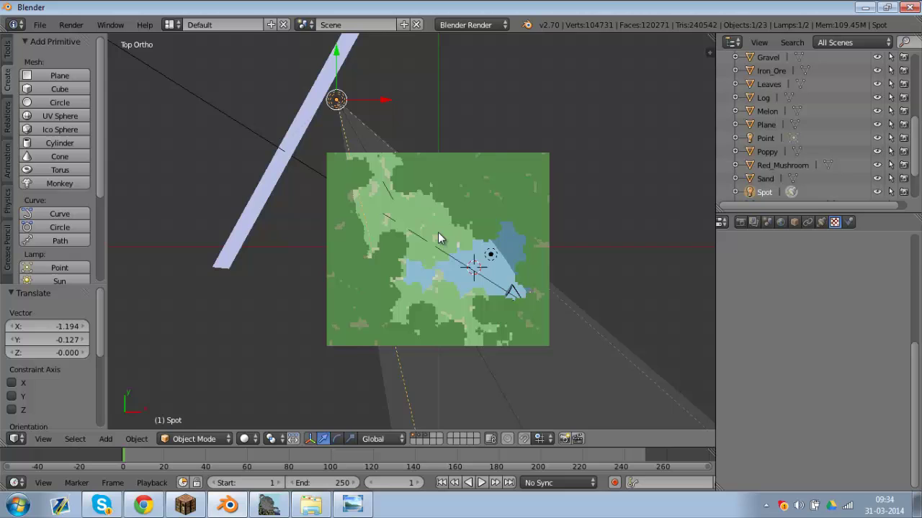
# Raise the clouds plane 0.897 along Z in camera wireframe view and start a test render
pyautogui.press('KP_0')
pyautogui.rightClick(432, 137)
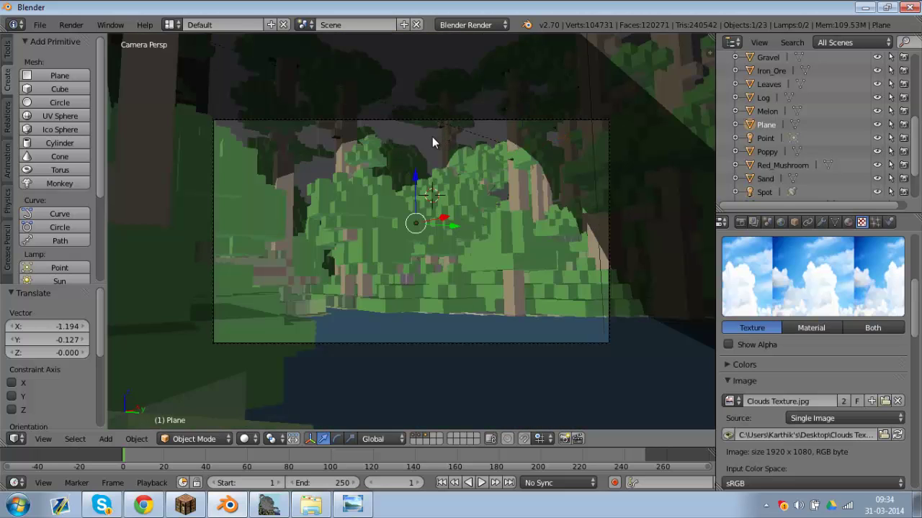
pyautogui.press('z')
pyautogui.press('g')
pyautogui.press('z')
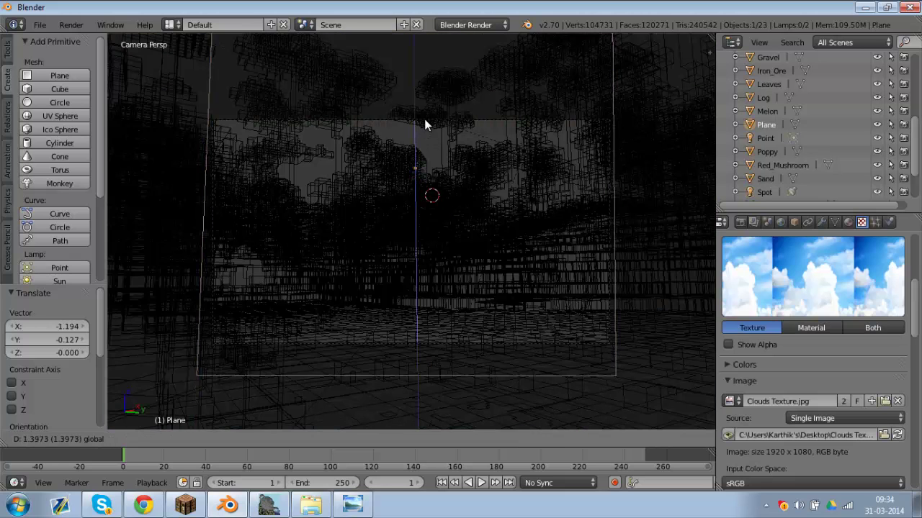
pyautogui.click(426, 141)
pyautogui.press('F12')
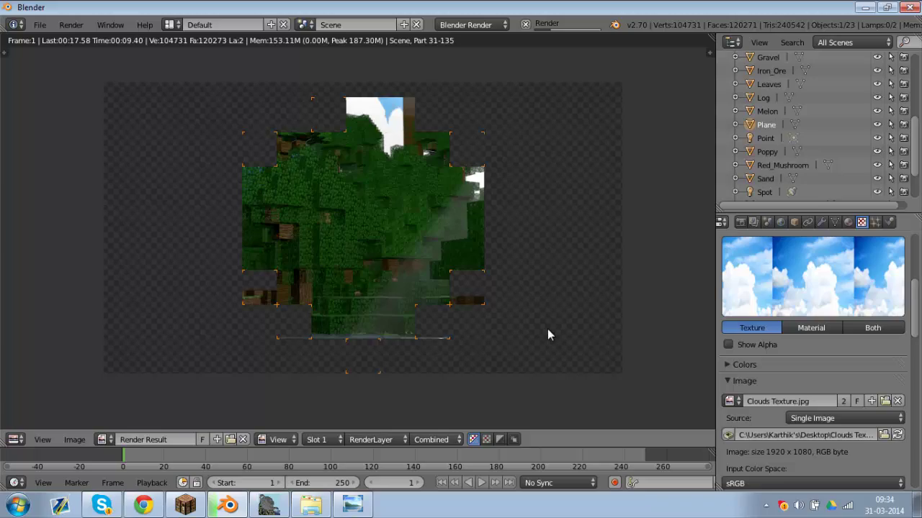
# Stop the render, orbit out over the forest, and delete the Point lamp
pyautogui.press('Escape')
pyautogui.scroll(-3, 520, 216)
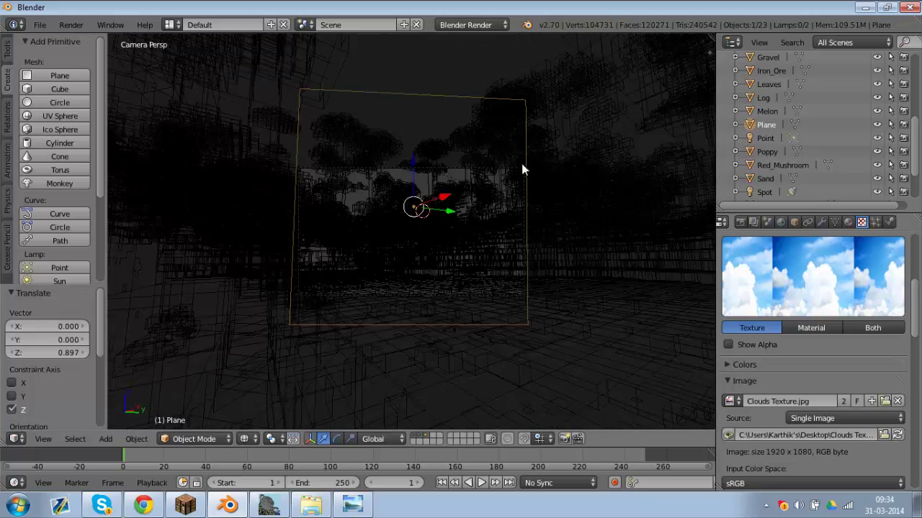
pyautogui.moveTo(521, 163); pyautogui.dragTo(450, 270, button='middle')
pyautogui.press('z')
pyautogui.moveTo(516, 256); pyautogui.dragTo(547, 238, button='middle')
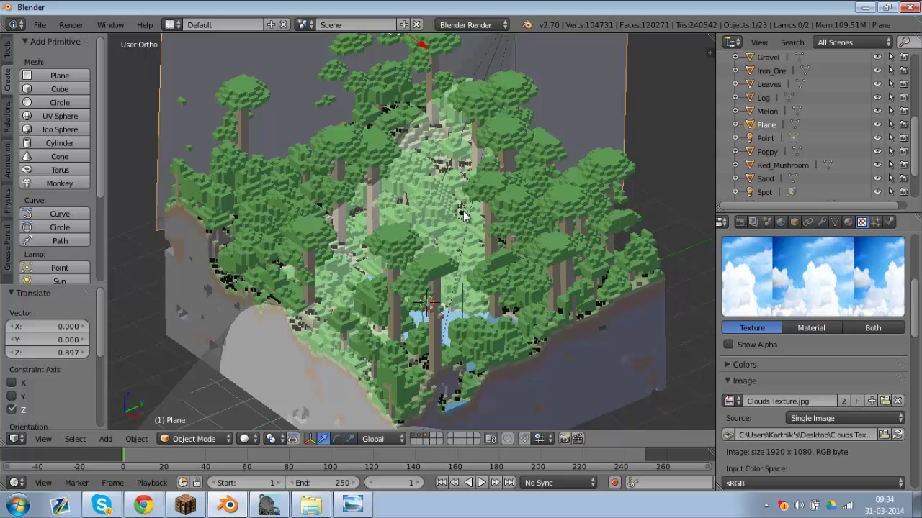
pyautogui.click(765, 138)
pyautogui.press('Delete')
# Turn off Environment Lighting and enable Ambient Occlusion with factor 0.8 in World settings
pyautogui.click(792, 221)
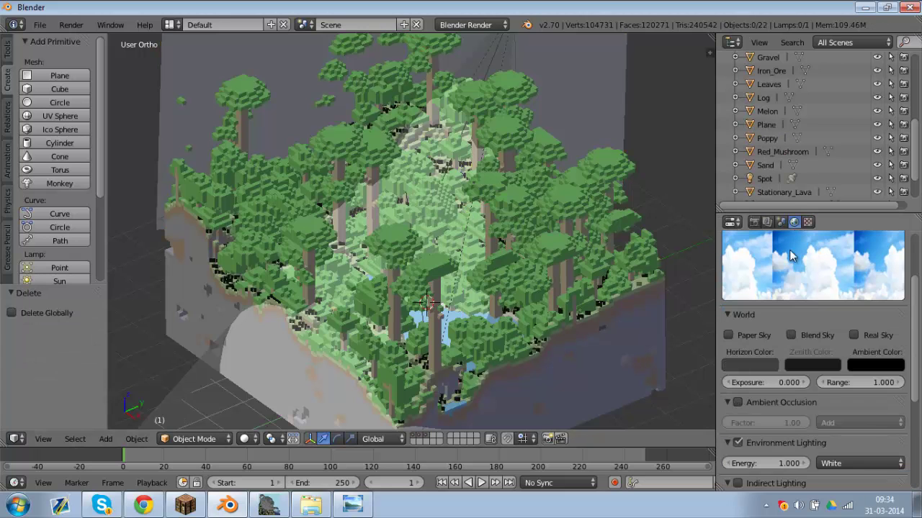
pyautogui.scroll(-2, 774, 378)
pyautogui.click(737, 388)
pyautogui.moveTo(658, 306); pyautogui.dragTo(514, 336, button='middle')
pyautogui.click(737, 349)
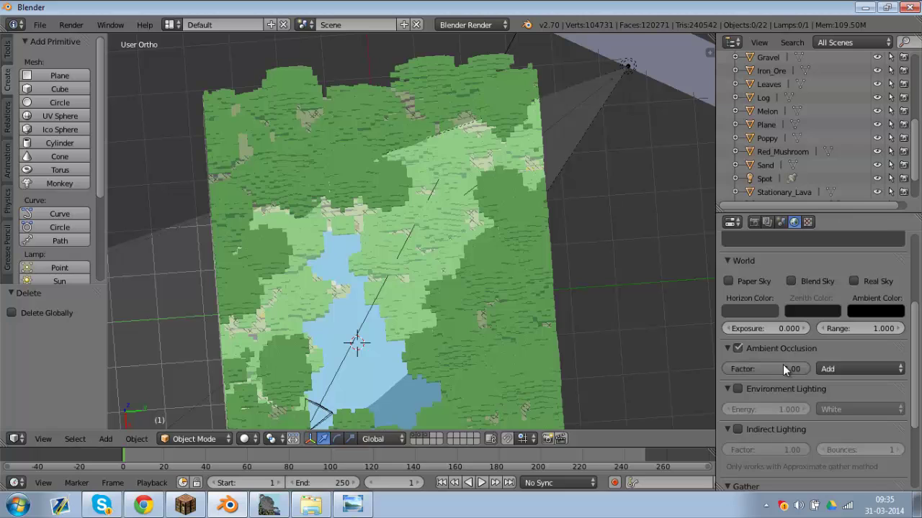
pyautogui.click(783, 365)
pyautogui.write('0.8')
pyautogui.press('Return')
# Test-render, raise the Ambient Occlusion factor to 1.00, then close the render
pyautogui.press('F12')
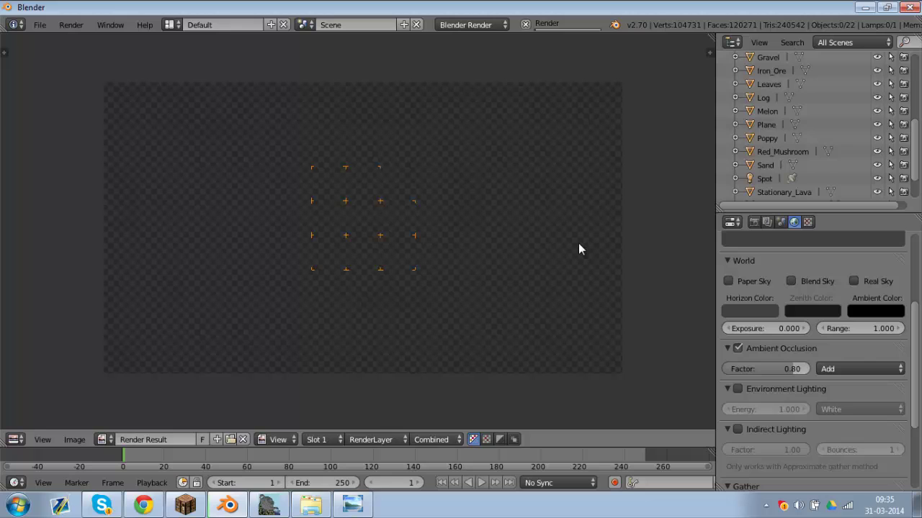
pyautogui.click(797, 389)
pyautogui.moveTo(795, 371)
pyautogui.mouseDown()
pyautogui.moveTo(804, 372)
pyautogui.moveTo(790, 371)
pyautogui.mouseUp()
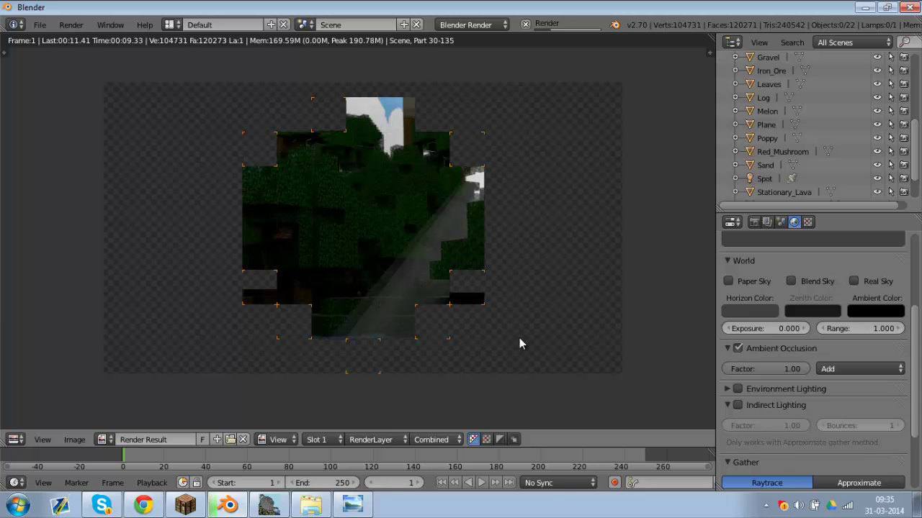
pyautogui.press('Escape')
# Add a point lamp and move it above the terrain, up and to the right
pyautogui.moveTo(511, 326); pyautogui.dragTo(433, 170, button='middle')
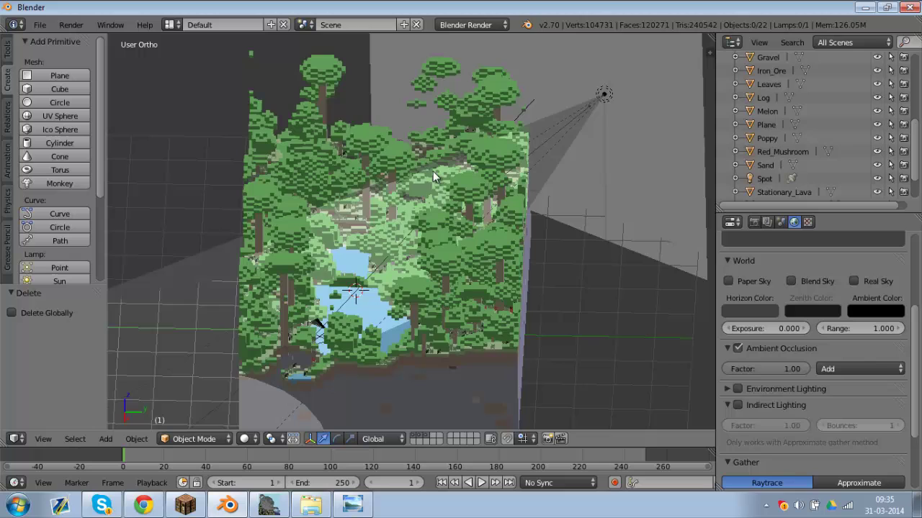
pyautogui.press('KP_1')
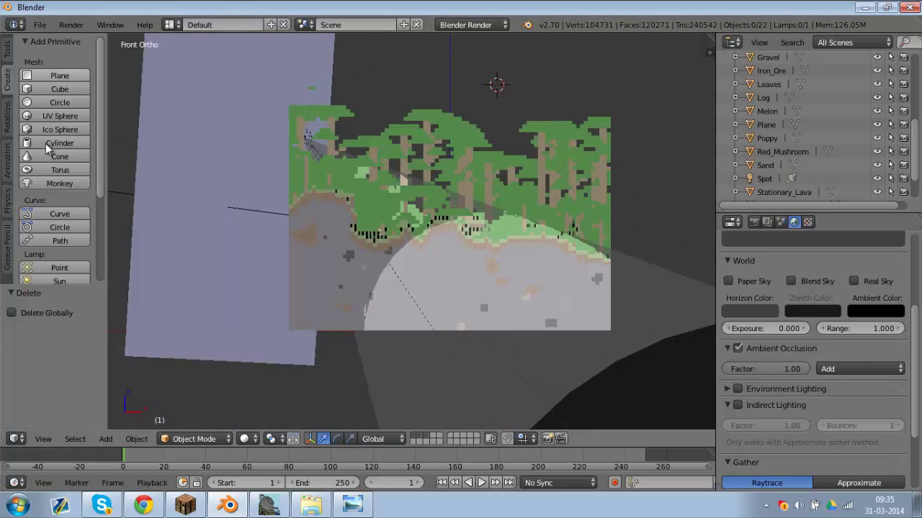
pyautogui.scroll(-5, 43, 187)
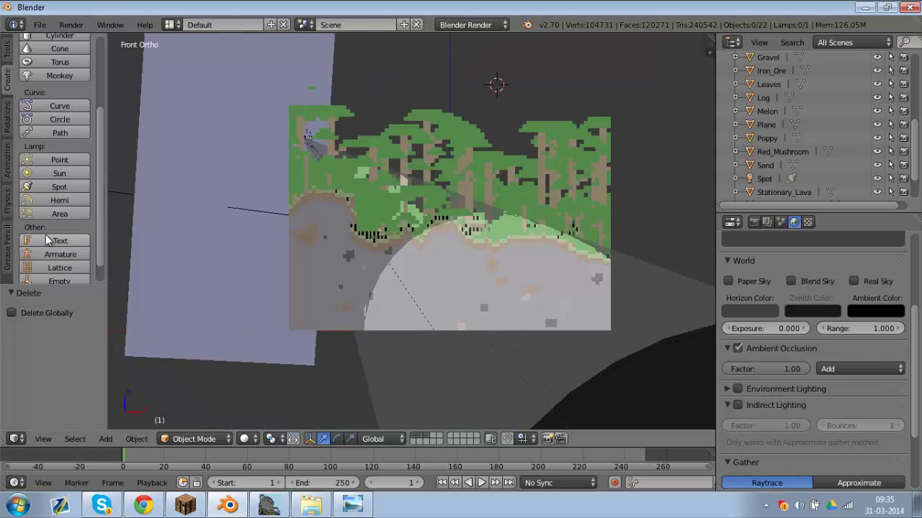
pyautogui.click(59, 159)
pyautogui.moveTo(403, 273)
pyautogui.mouseDown(button='middle')
pyautogui.moveTo(440, 237)
pyautogui.moveTo(393, 275)
pyautogui.mouseUp(button='middle')
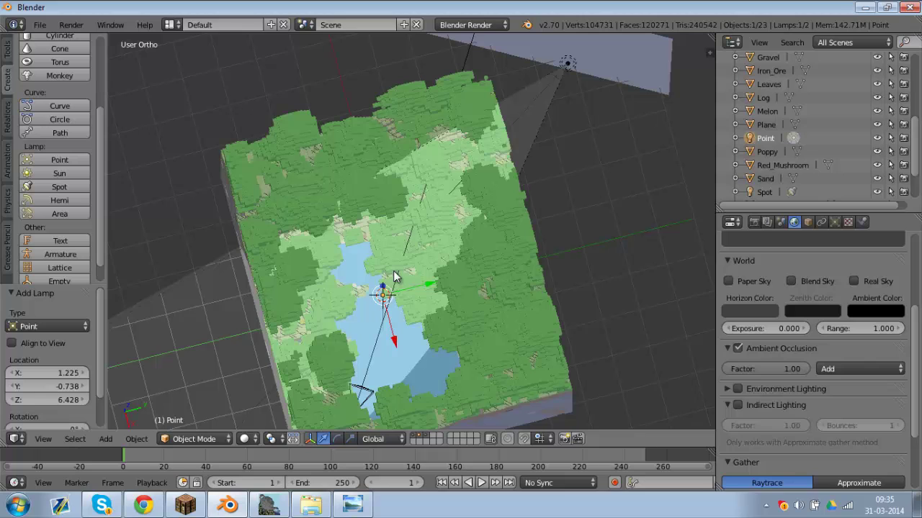
pyautogui.press('g')
pyautogui.click(463, 151)
# Run a test render of the jungle scene, restarting it once
pyautogui.press('F12')
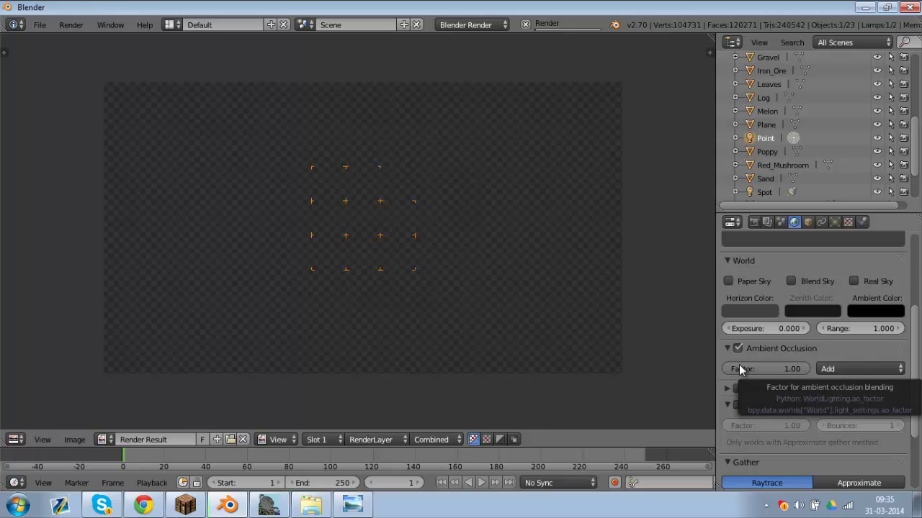
pyautogui.press('Escape')
pyautogui.press('F12')
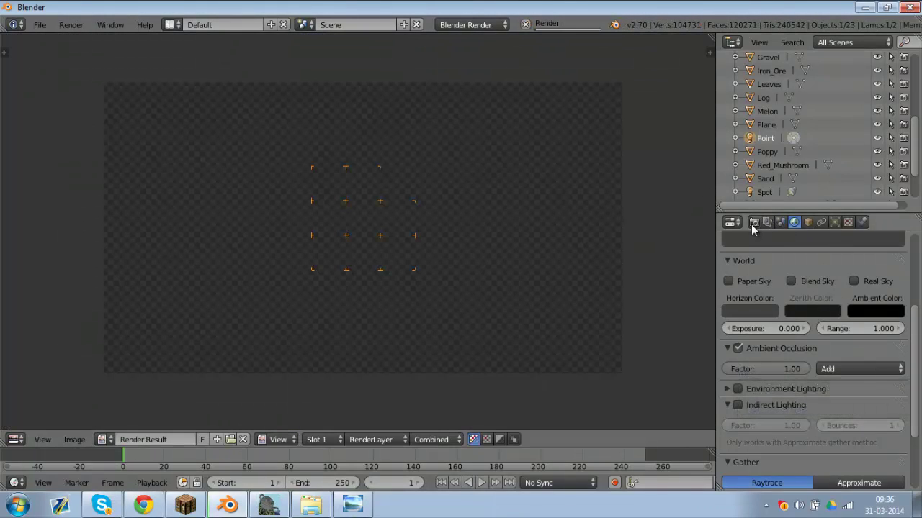
pyautogui.click(753, 222)
pyautogui.scroll(2, 810, 359)
pyautogui.scroll(6, 810, 353)
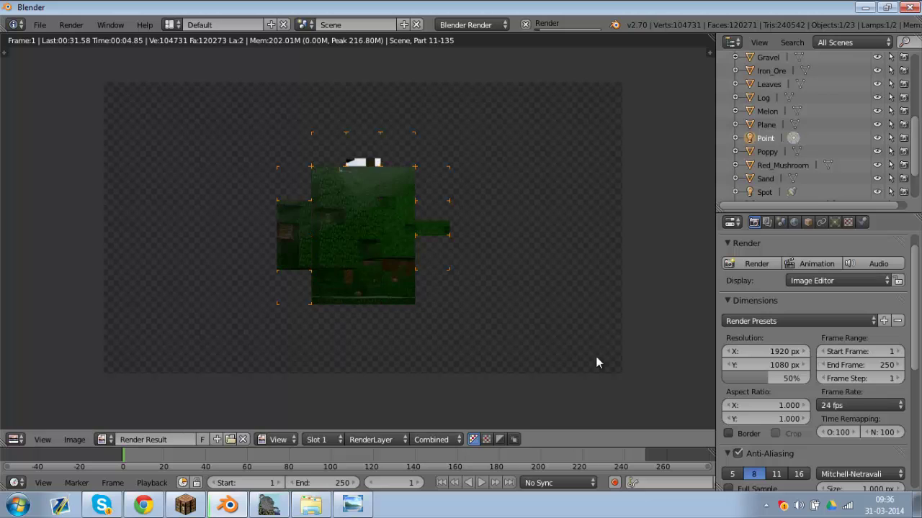
pyautogui.scroll(1, 415, 280)
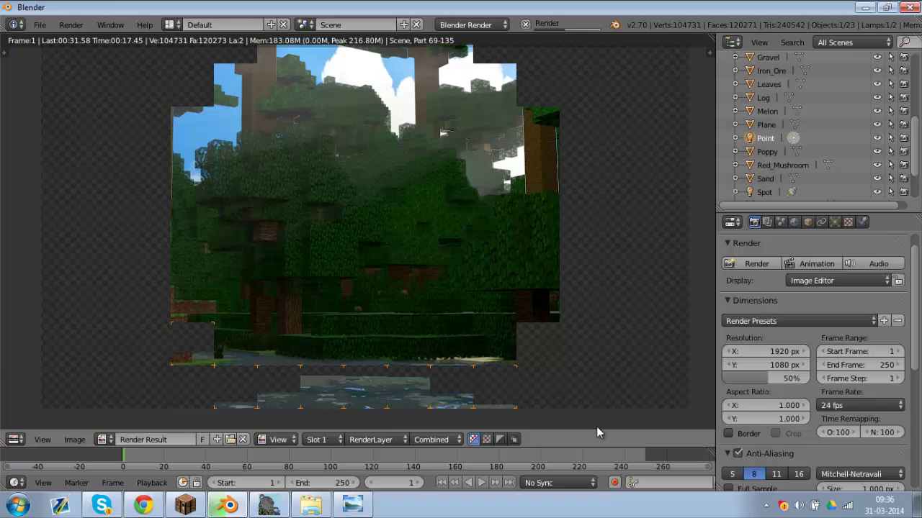
# Set the World Gather samples to 20
pyautogui.scroll(-1, 596, 423)
pyautogui.scroll(-2, 842, 305)
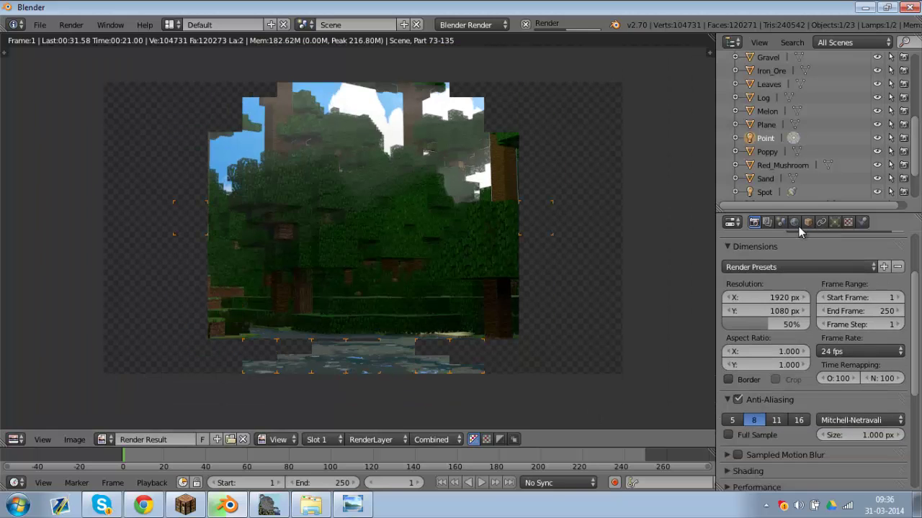
pyautogui.click(794, 222)
pyautogui.scroll(-3, 886, 420)
pyautogui.scroll(-2, 879, 409)
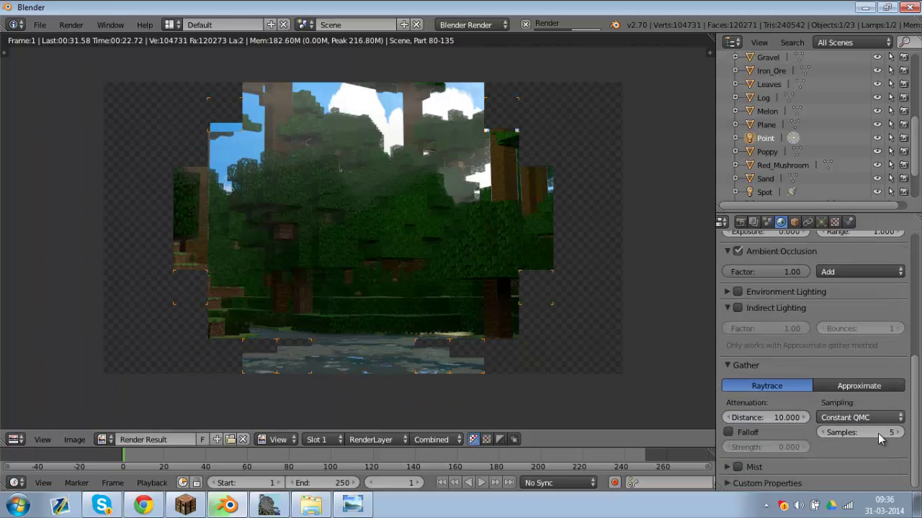
pyautogui.click(877, 432)
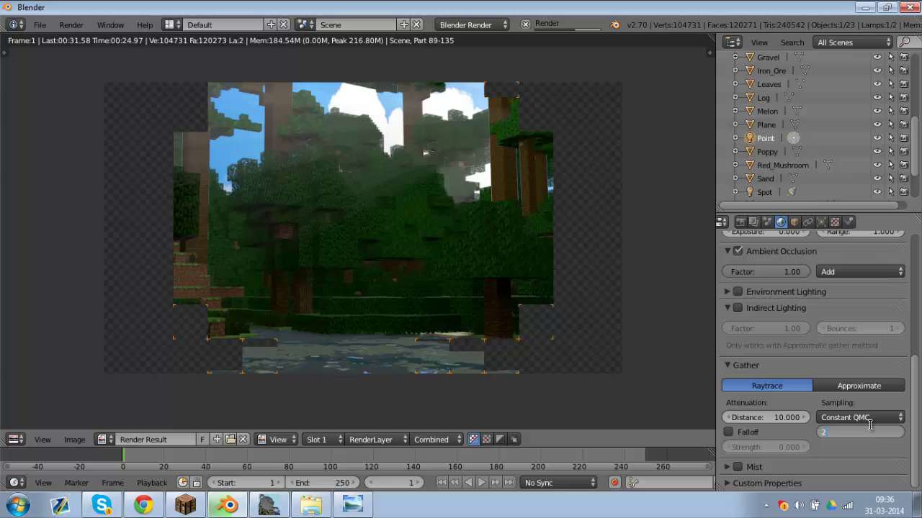
pyautogui.write('20')
pyautogui.press('Return')
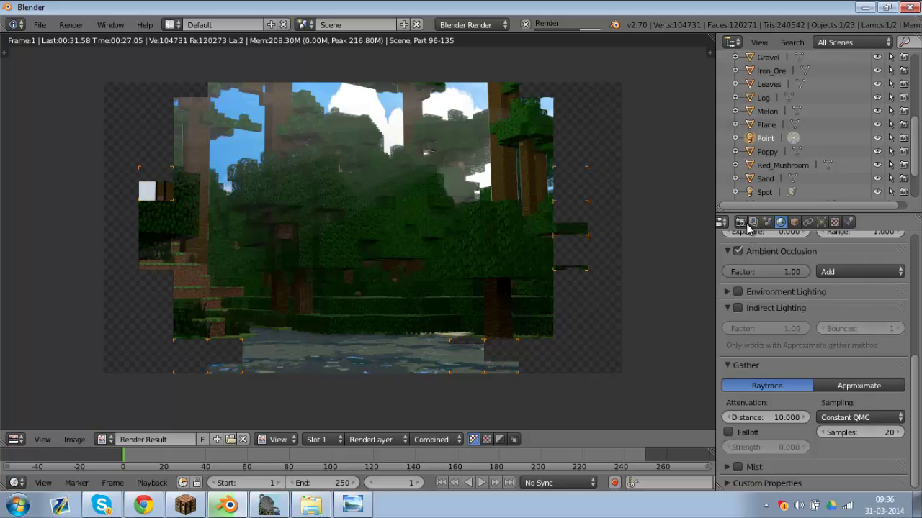
# Set the render output resolution to 1280 × 720 px
pyautogui.click(741, 222)
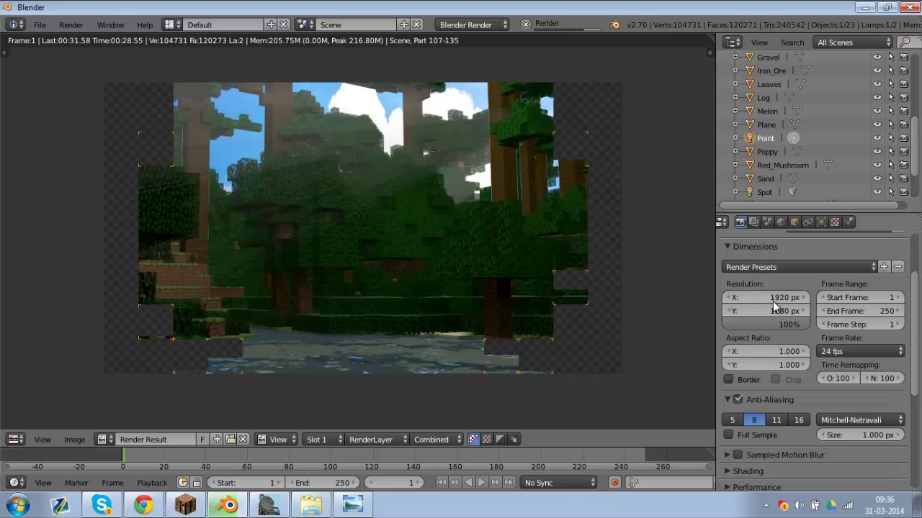
pyautogui.click(771, 301)
pyautogui.write('1280')
pyautogui.press('Tab')
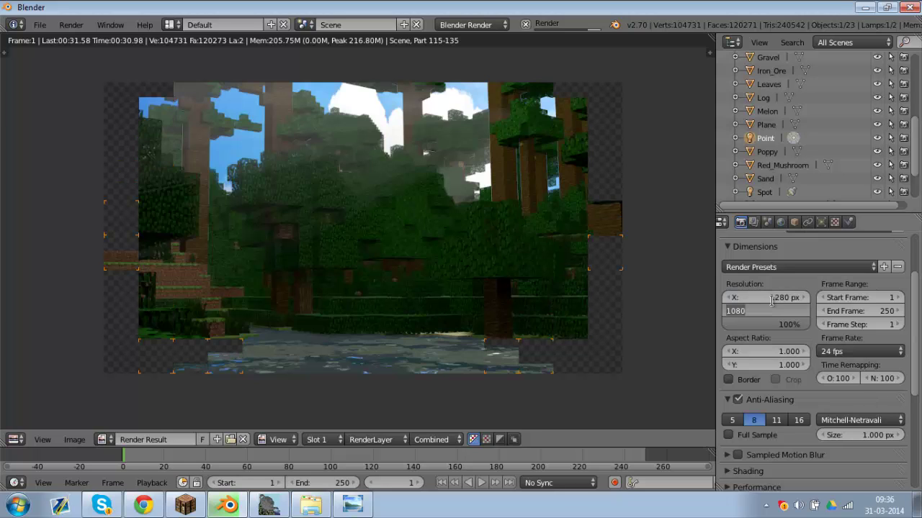
pyautogui.write('720')
pyautogui.press('Return')
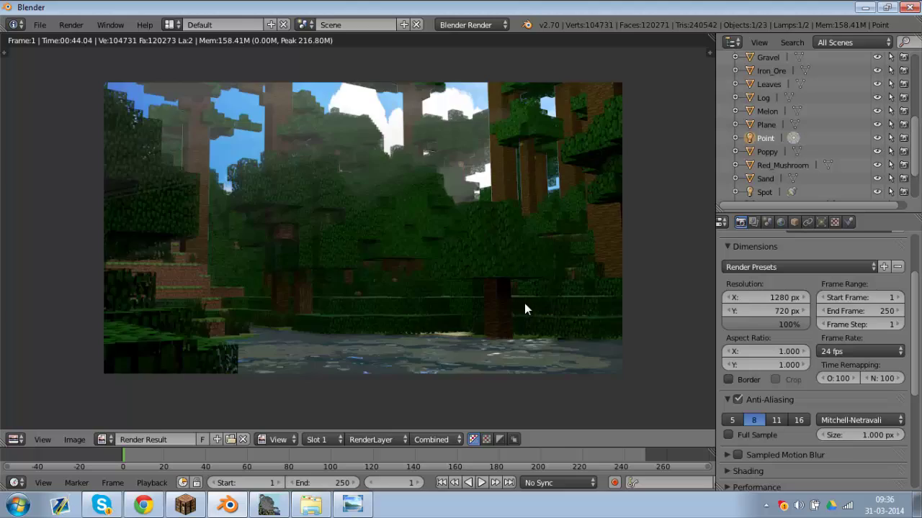
# Render the final 1280 × 720 image, then zoom and pan around it to inspect details
pyautogui.press('F12')
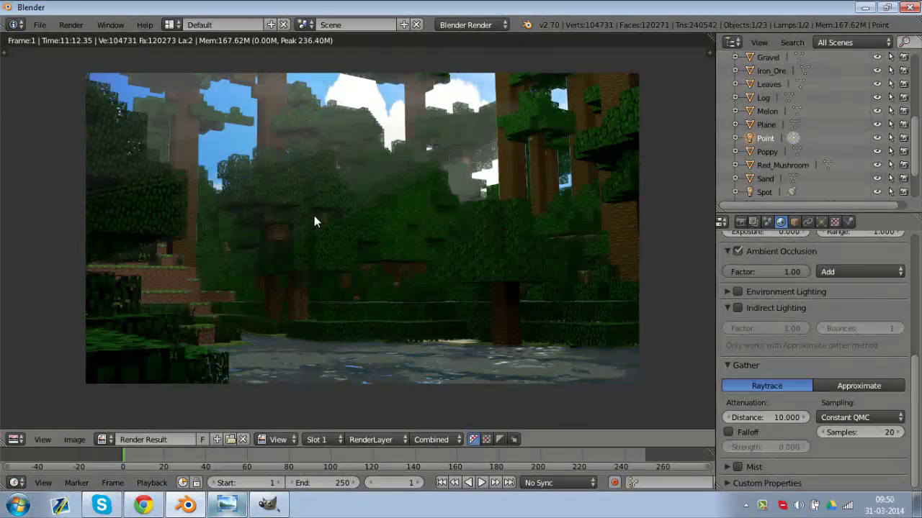
pyautogui.scroll(5, 321, 216)
pyautogui.scroll(-3, 434, 181)
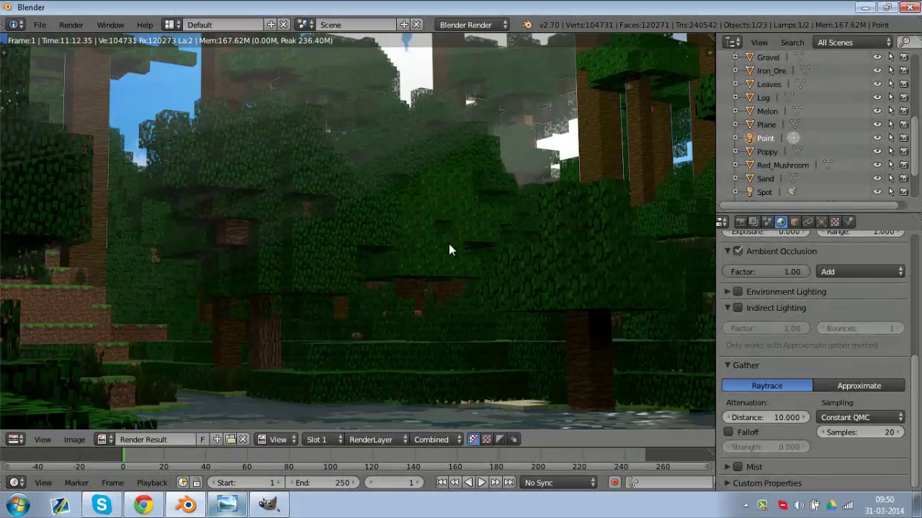
pyautogui.scroll(-4, 449, 243)
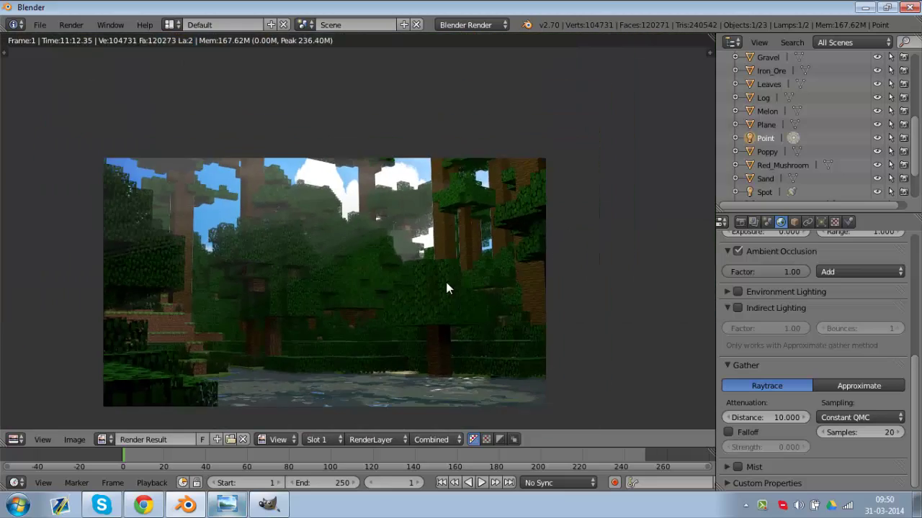
pyautogui.scroll(5, 446, 282)
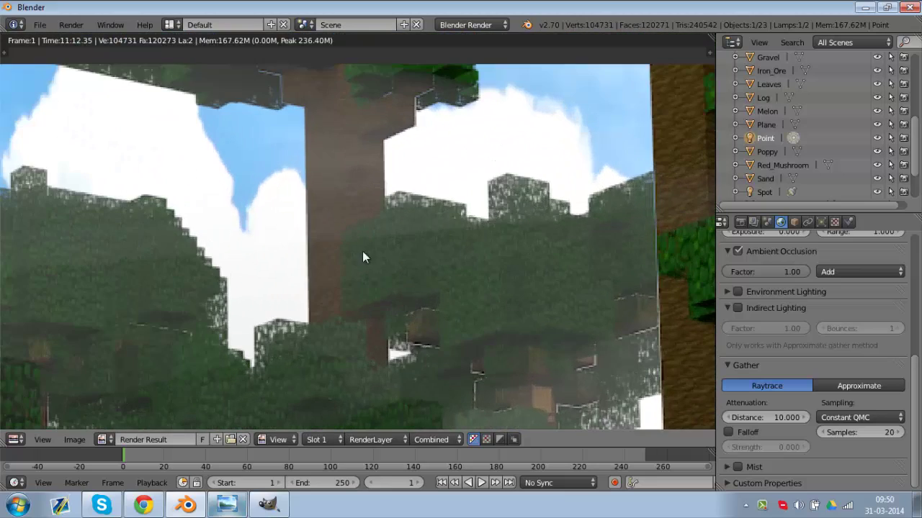
pyautogui.scroll(-5, 362, 257)
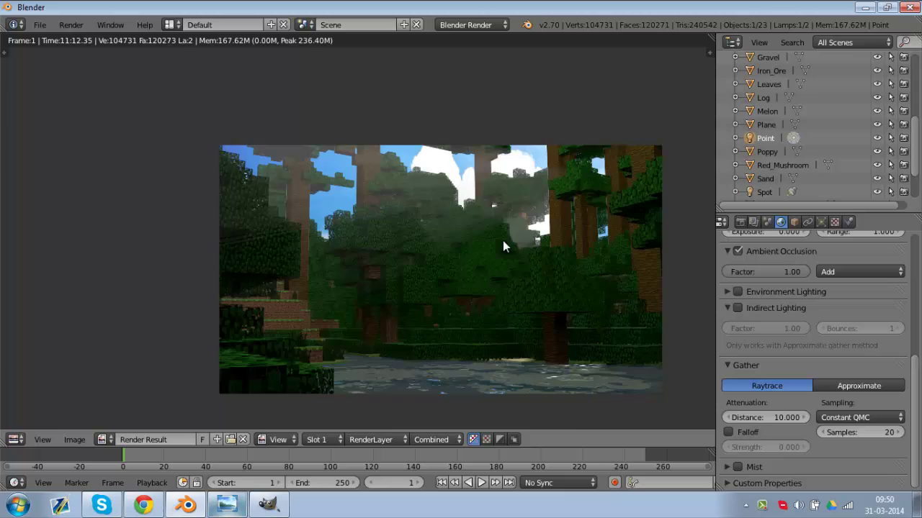
pyautogui.scroll(2, 502, 241)
pyautogui.moveTo(361, 235); pyautogui.dragTo(444, 242, button='middle')
pyautogui.scroll(3, 432, 249)
pyautogui.scroll(2, 476, 191)
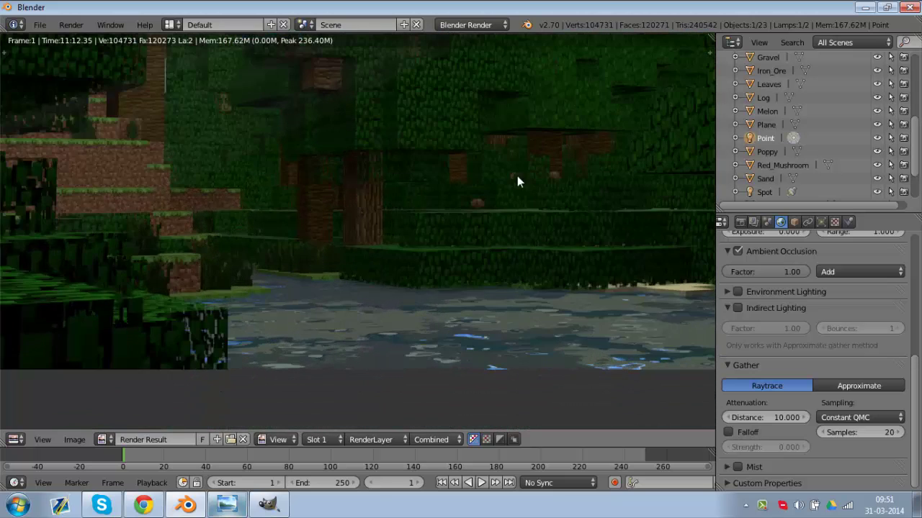
pyautogui.moveTo(518, 180); pyautogui.dragTo(397, 252, button='middle')
pyautogui.scroll(-4, 438, 251)
pyautogui.scroll(2, 438, 249)
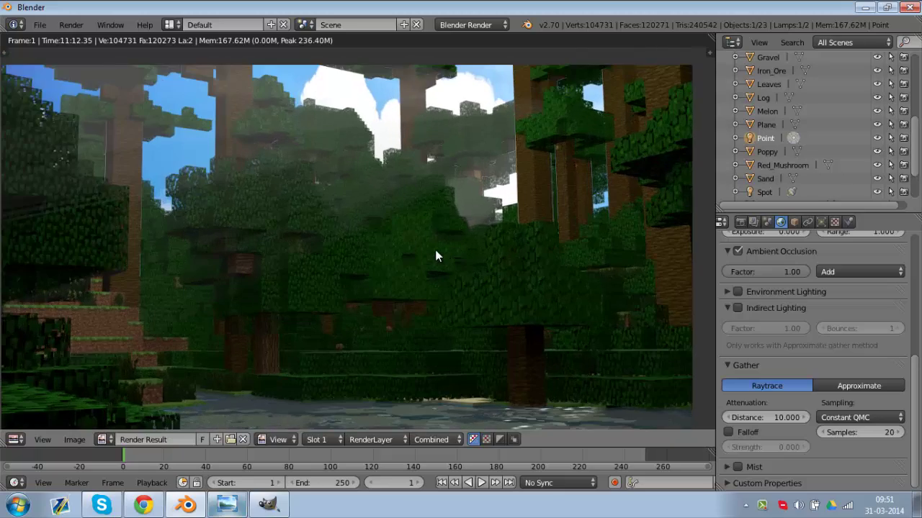